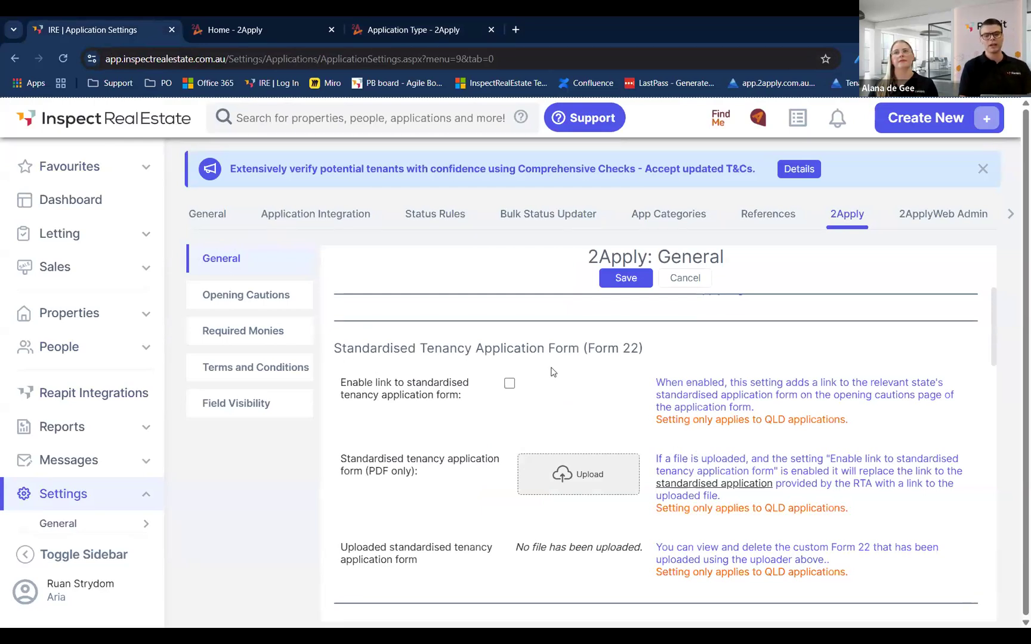
# - Switch to the open 2Apply rental application and continue past its introduction to the property details
pyautogui.scroll(-1, 551, 372)
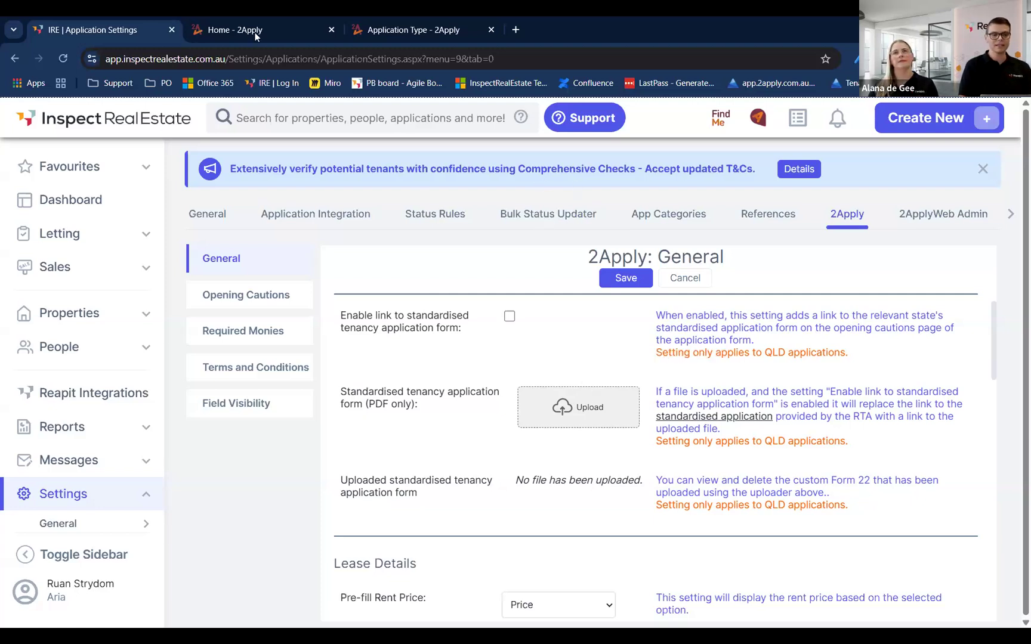
pyautogui.click(290, 24)
pyautogui.click(422, 36)
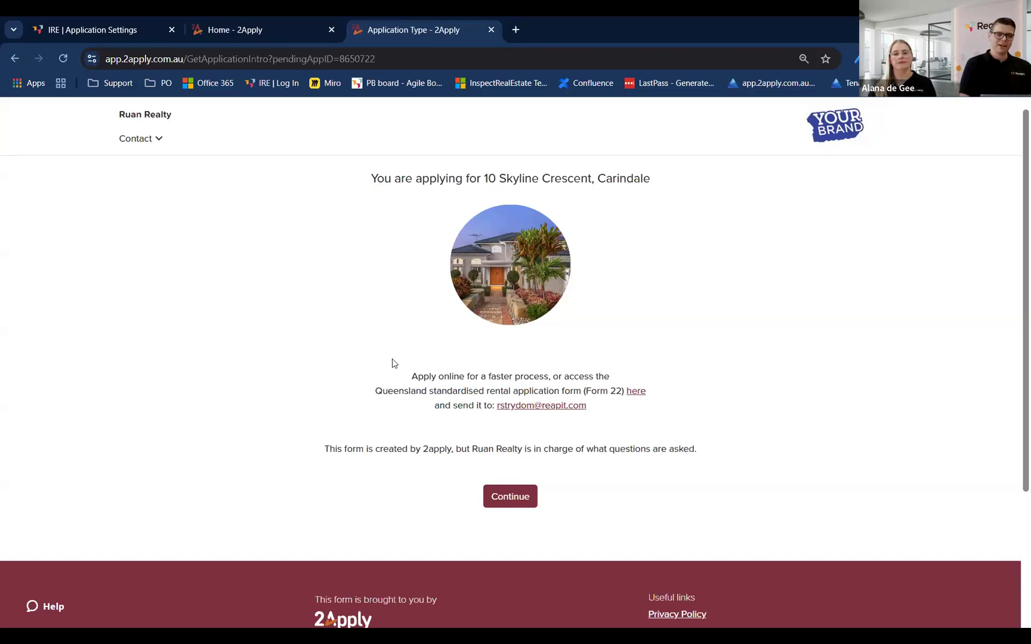
pyautogui.click(504, 498)
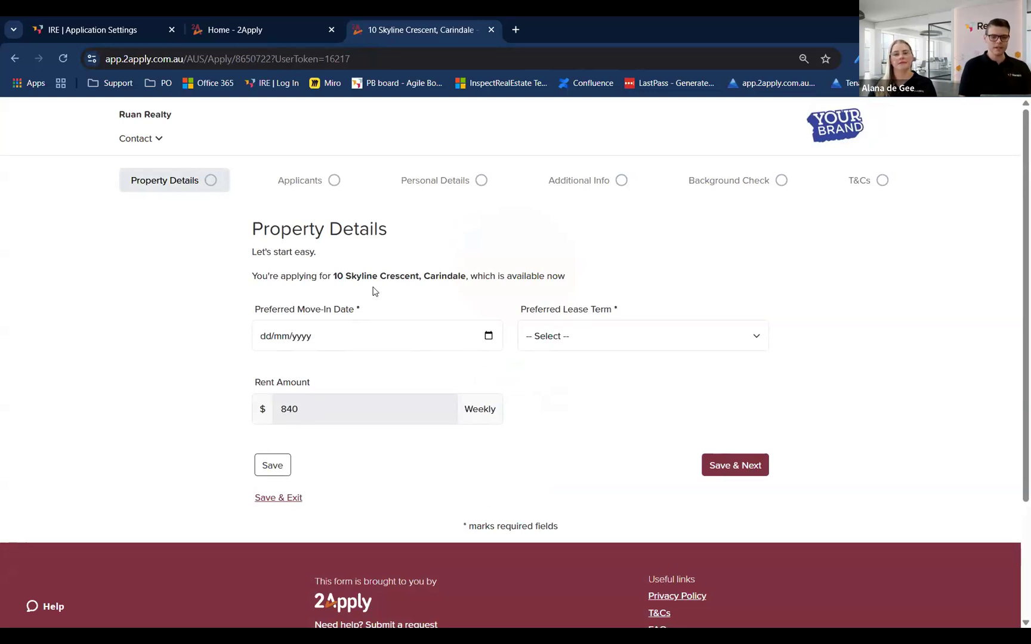
# - Go to the Applicants section and add another applicant under "Who else is moving in with you?"
pyautogui.click(300, 180)
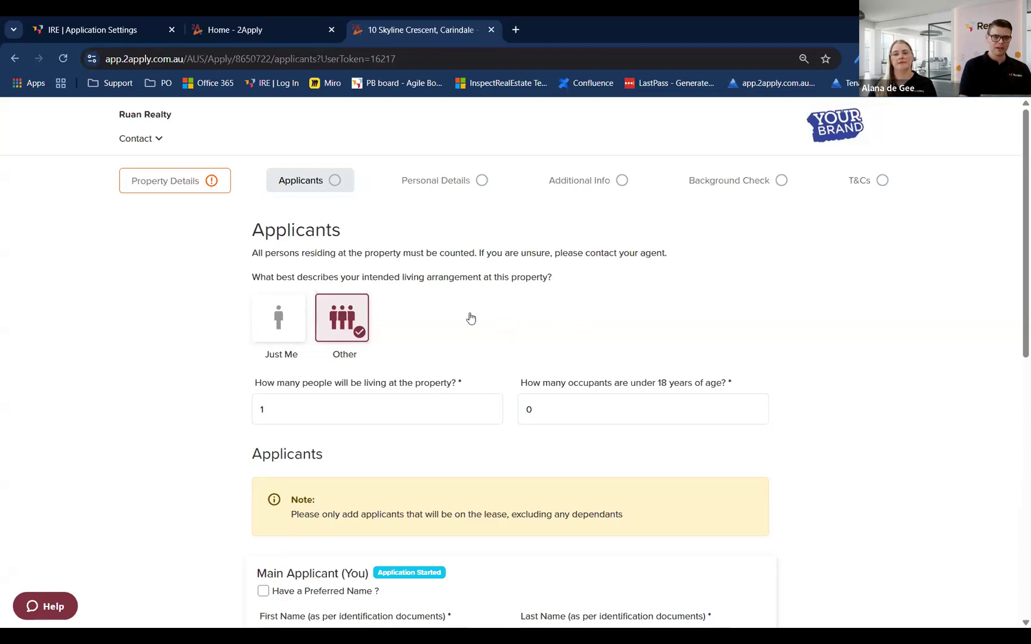
pyautogui.scroll(-1, 470, 318)
pyautogui.scroll(-1, 470, 318)
pyautogui.scroll(-5, 470, 317)
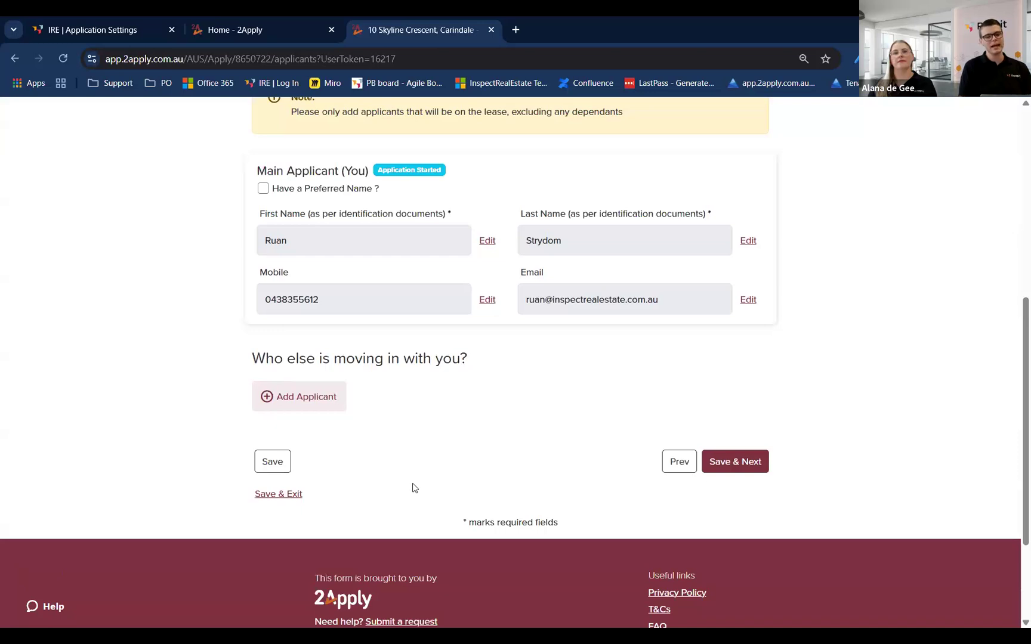
pyautogui.click(327, 398)
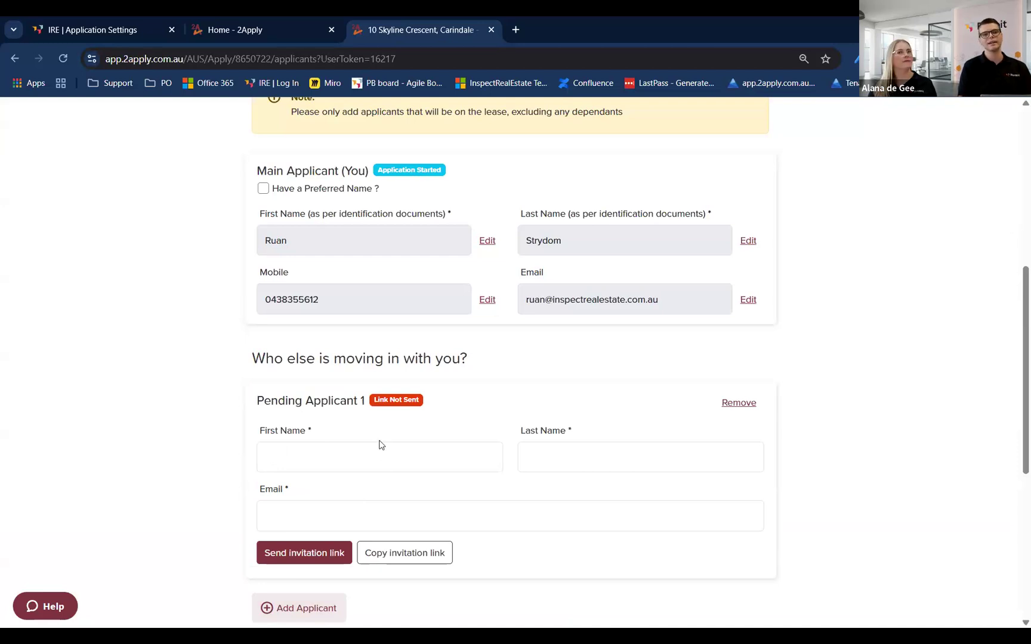
# - Open Personal Details and highlight the optional prompt about other information supporting the application
pyautogui.scroll(1, 351, 369)
pyautogui.scroll(6, 340, 363)
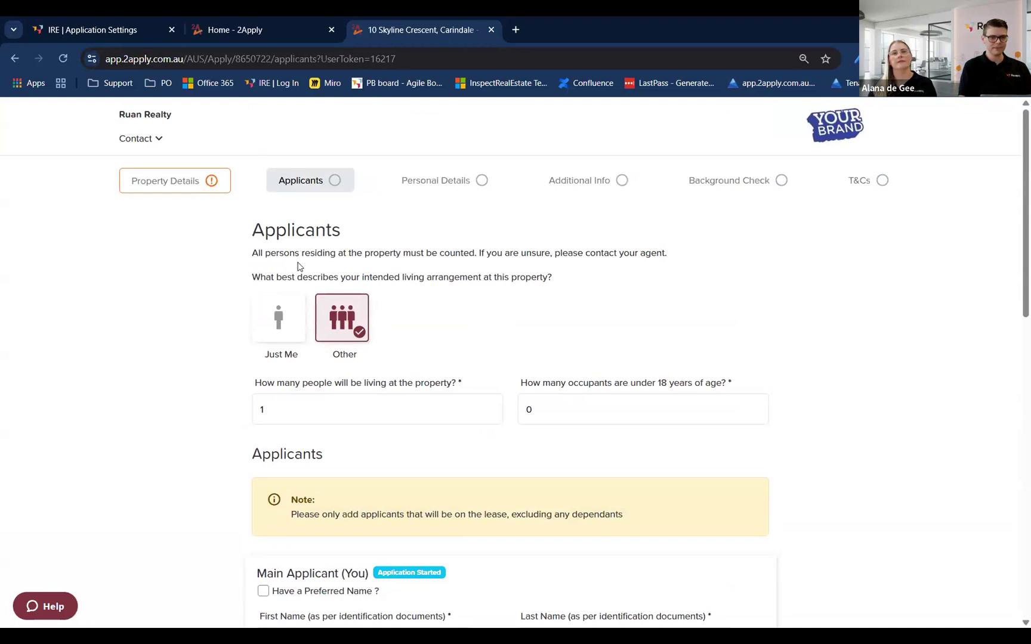
pyautogui.click(436, 186)
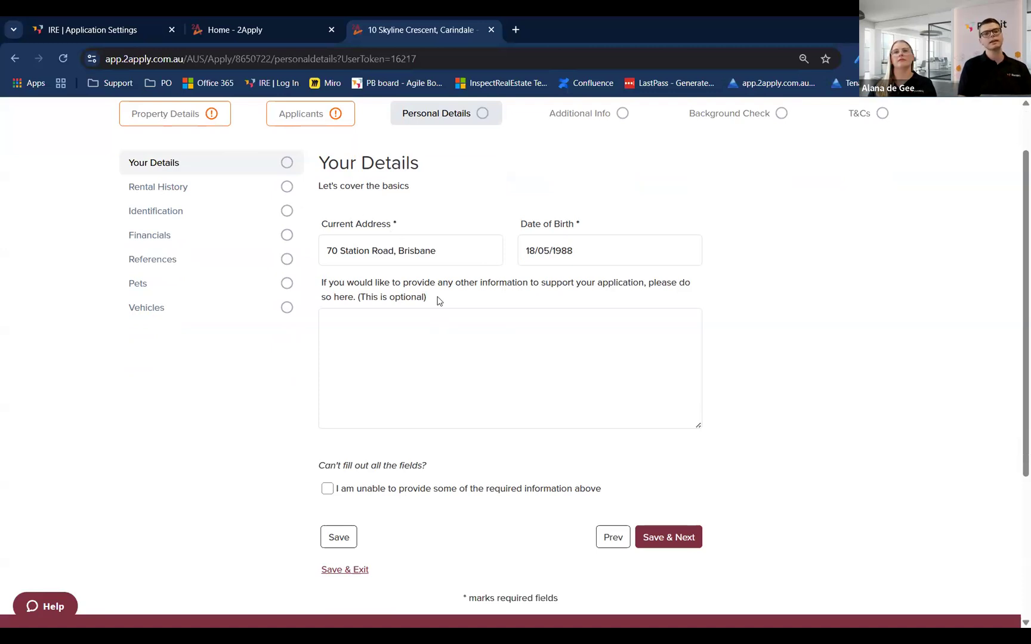
pyautogui.doubleClick(323, 284)
pyautogui.moveTo(393, 307); pyautogui.dragTo(438, 309)
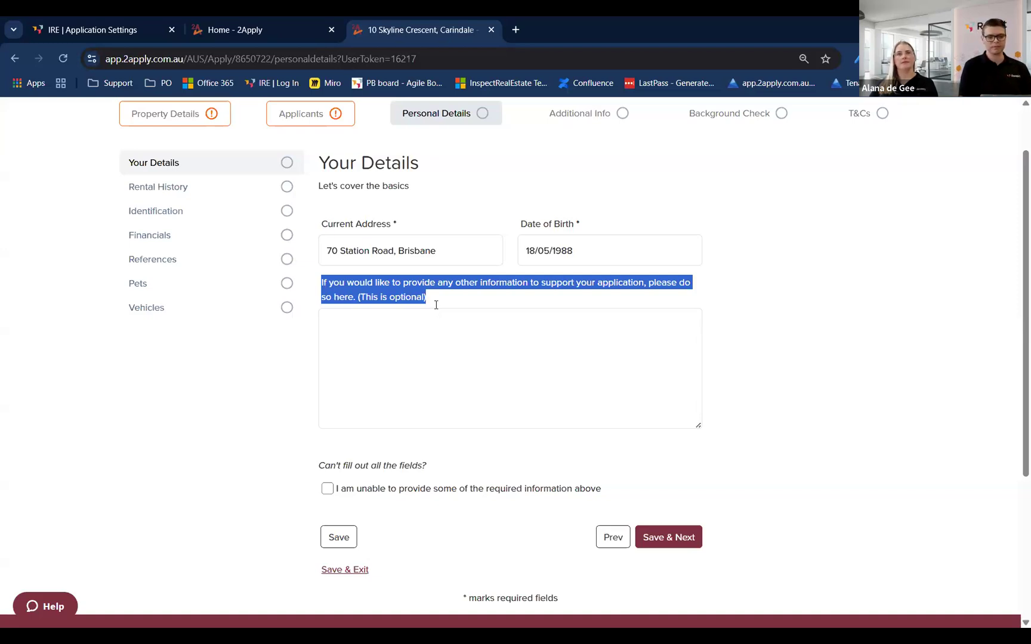
# - Reveal the explanation field for missing required information under Your Details, and hide it again
pyautogui.click(328, 490)
pyautogui.scroll(-1, 385, 561)
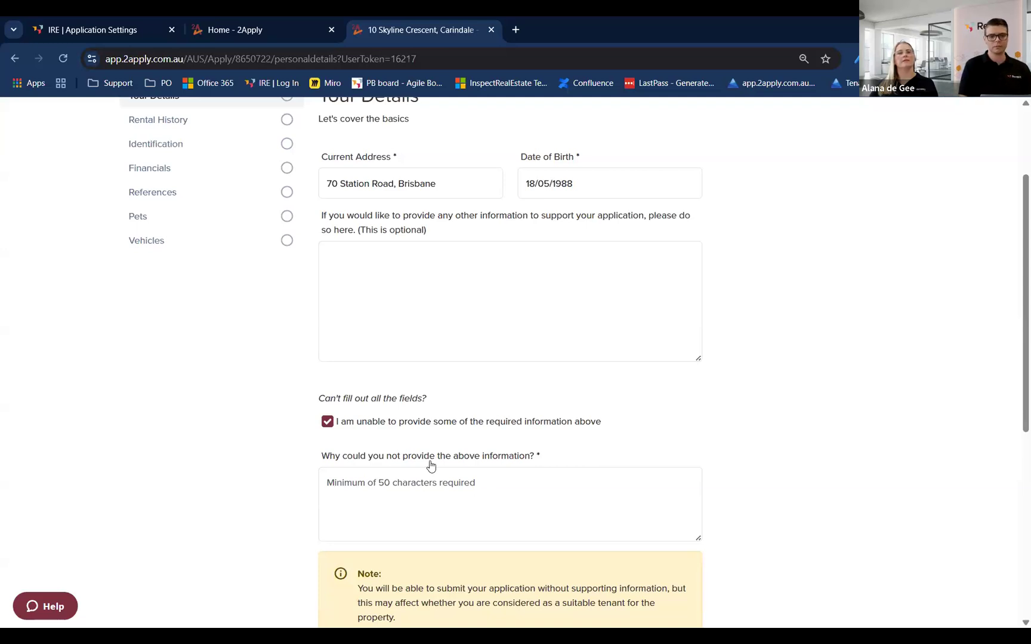
pyautogui.click(330, 424)
pyautogui.scroll(1, 283, 440)
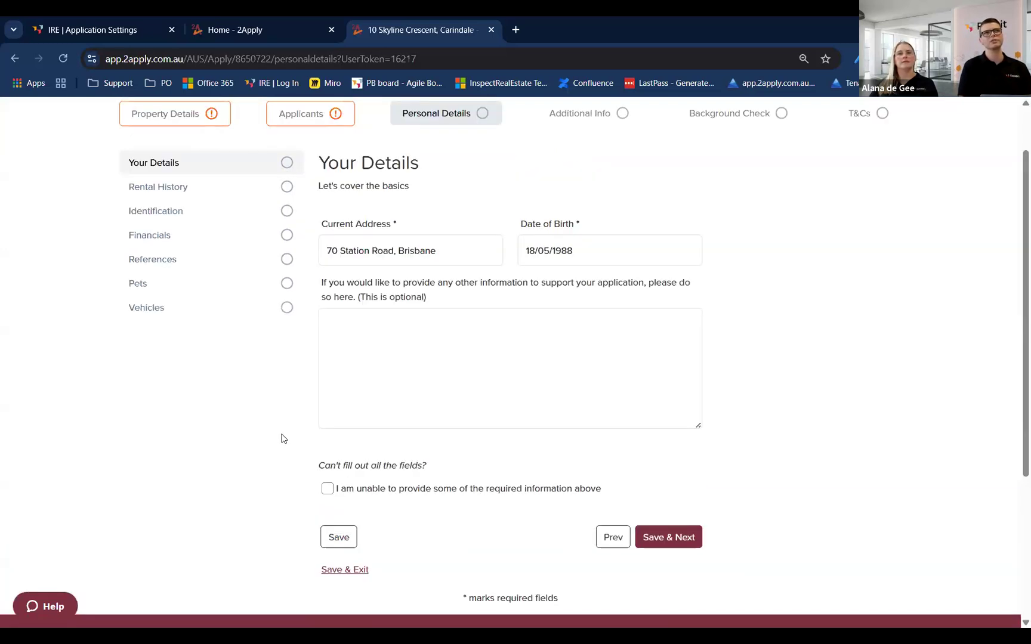
# - Open the Rental History section and look through the contact type choices for Address 1
pyautogui.scroll(1, 228, 424)
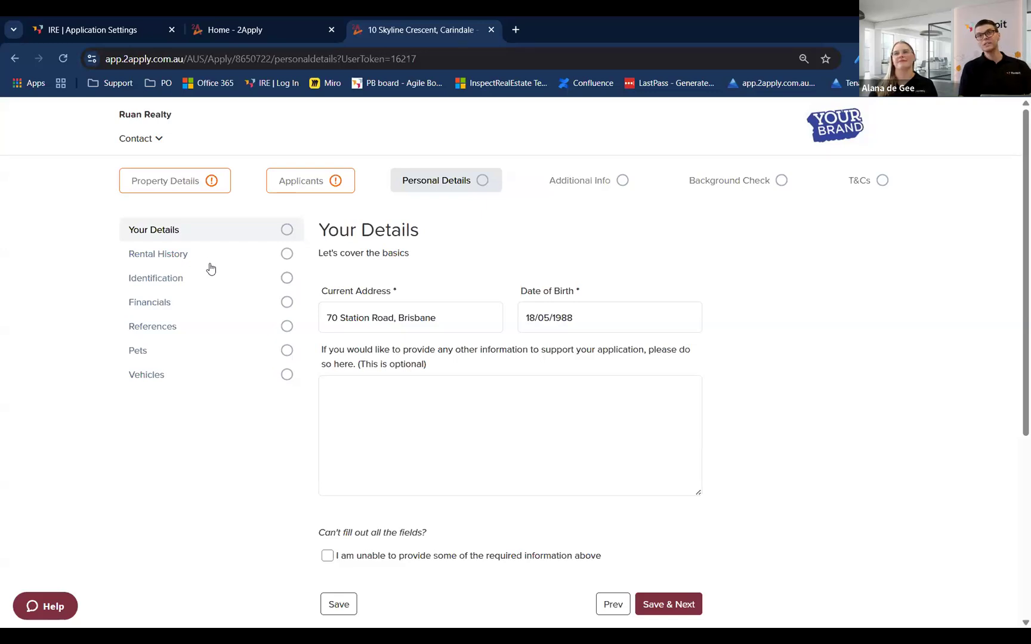
pyautogui.click(166, 259)
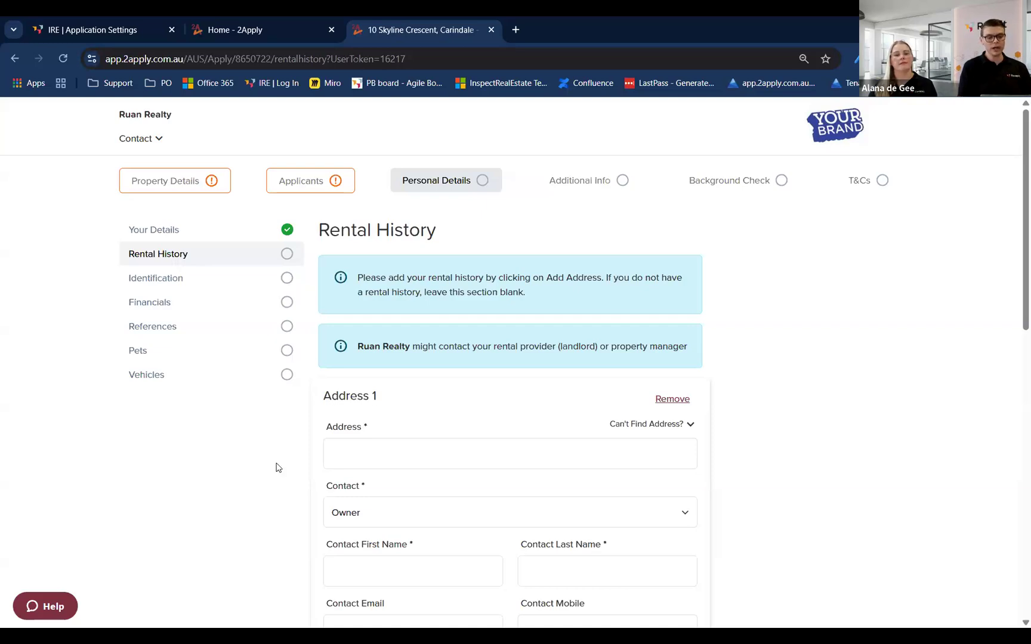
pyautogui.scroll(-1, 279, 445)
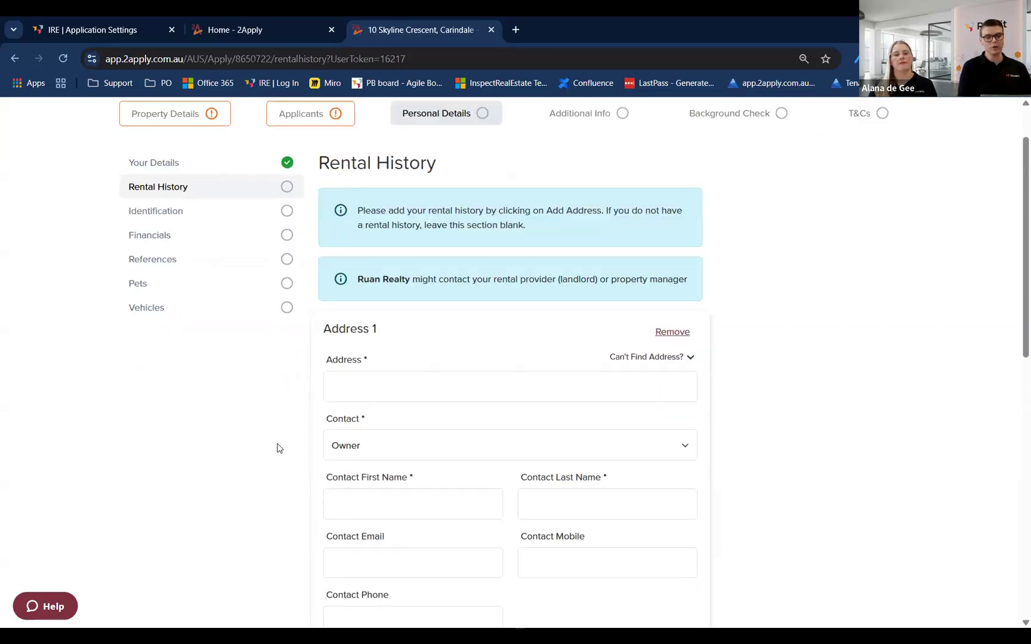
pyautogui.click(353, 447)
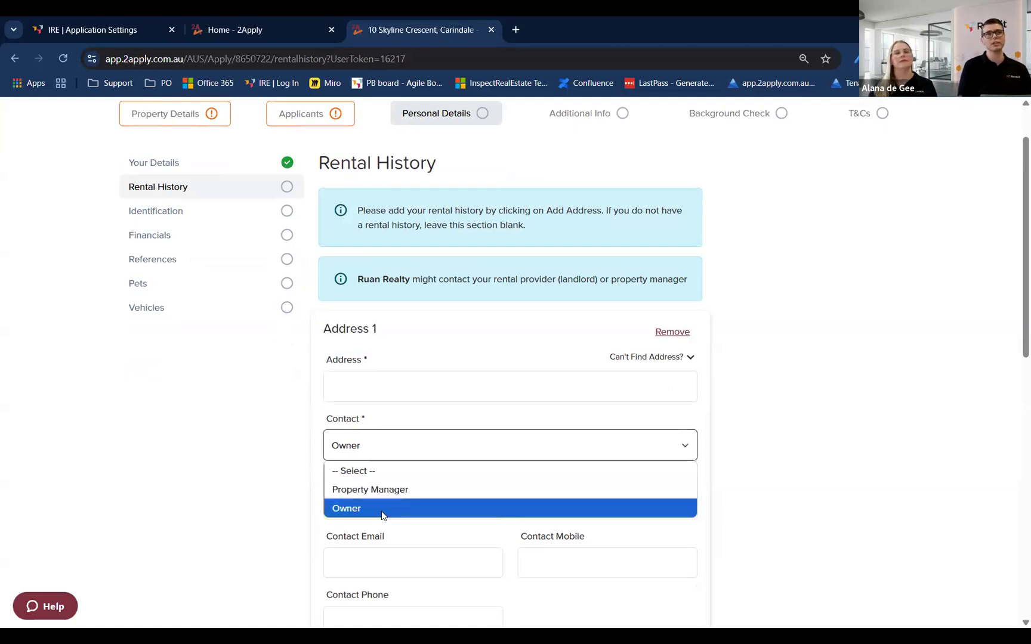
pyautogui.click(388, 450)
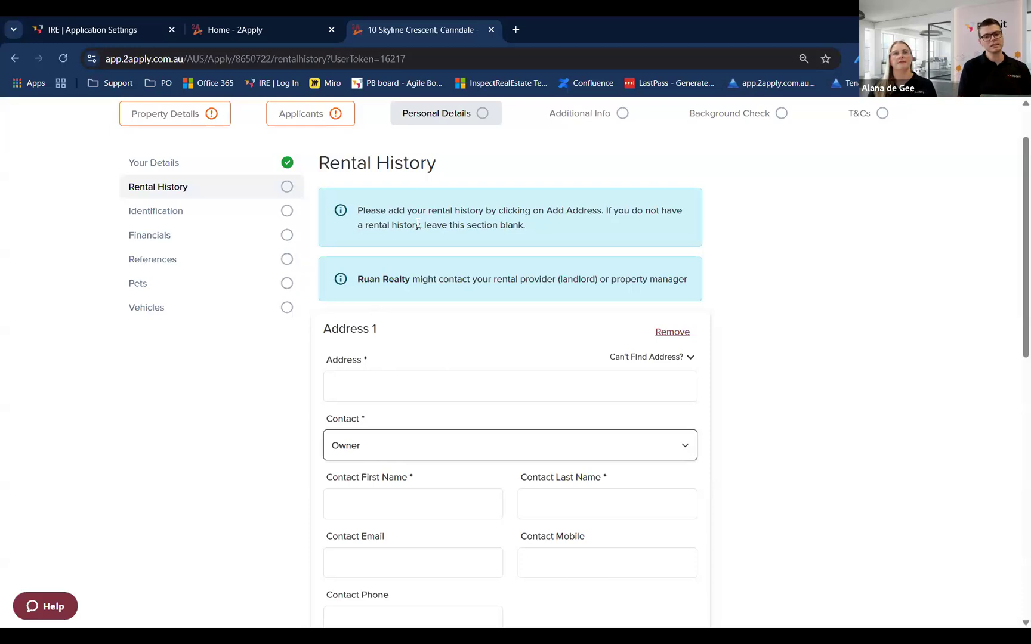
# - Set the contact for Address 1 in the rental history to Property Manager
pyautogui.scroll(-1, 430, 213)
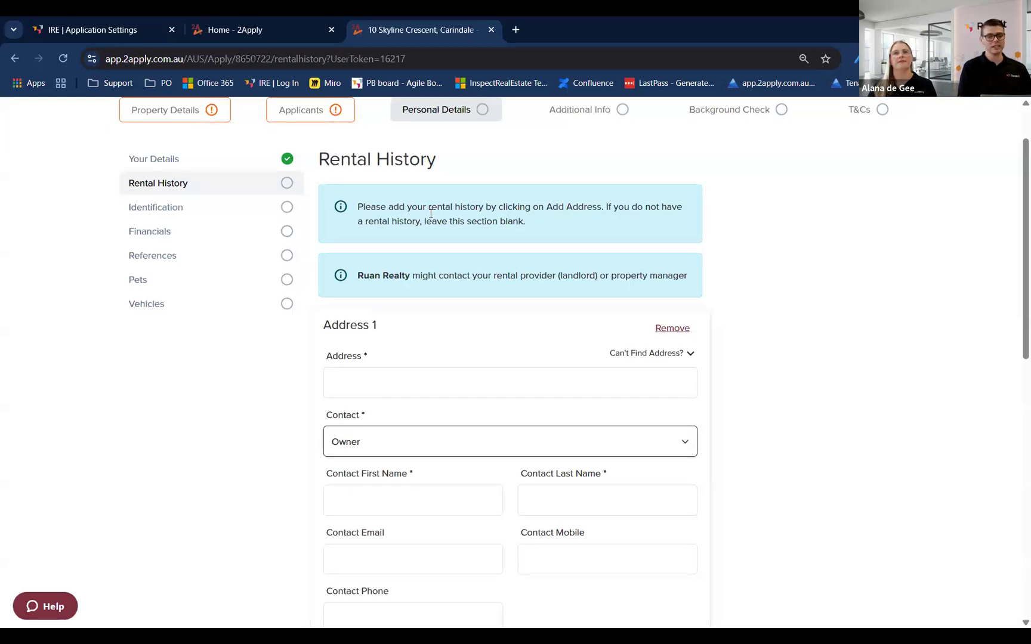
pyautogui.scroll(-7, 430, 213)
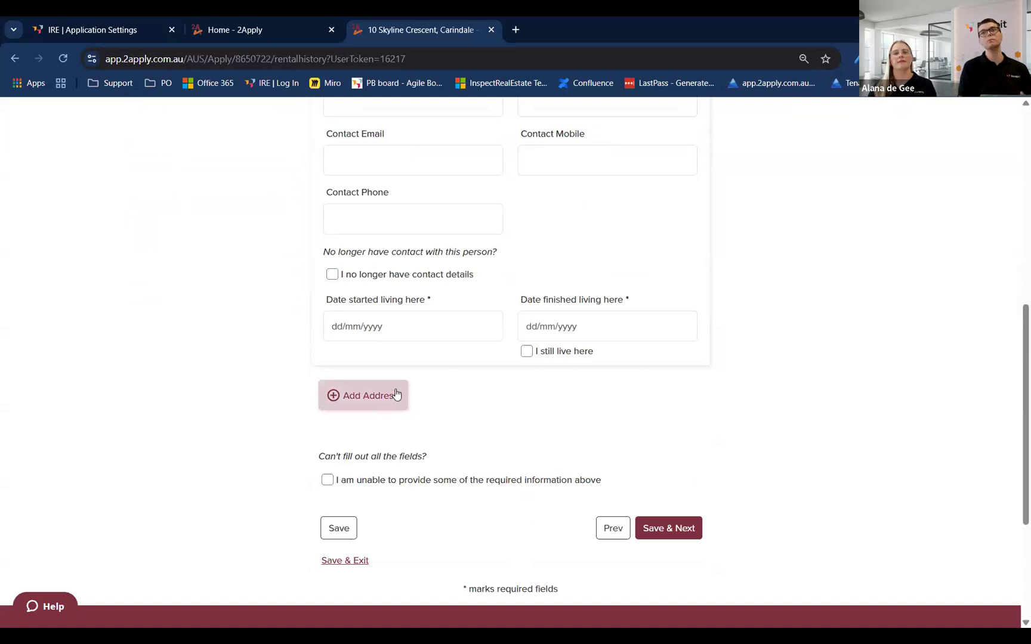
pyautogui.scroll(1, 482, 358)
pyautogui.scroll(4, 482, 365)
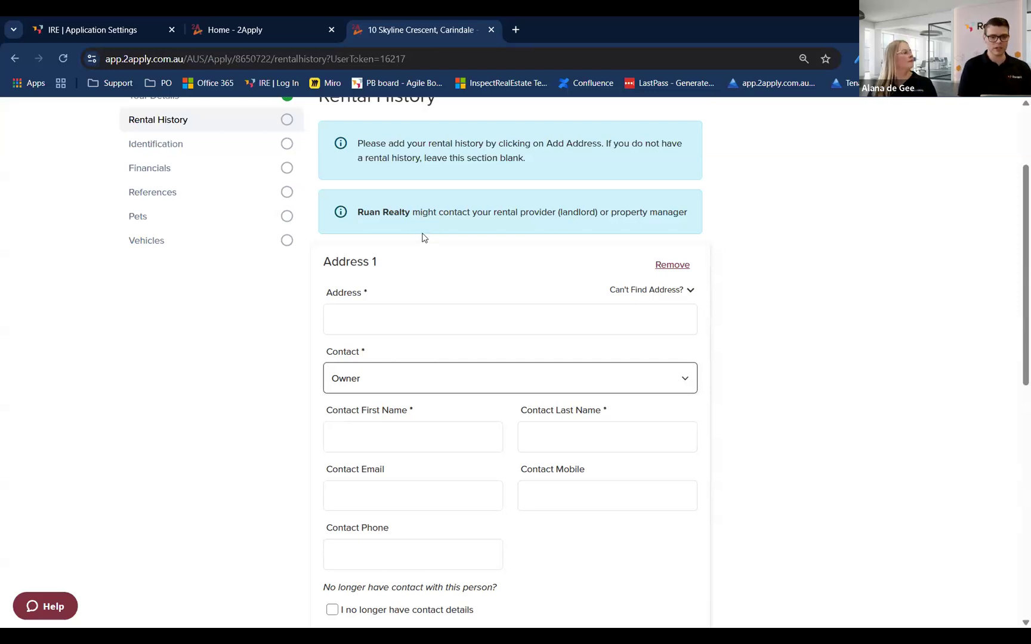
pyautogui.scroll(-1, 424, 237)
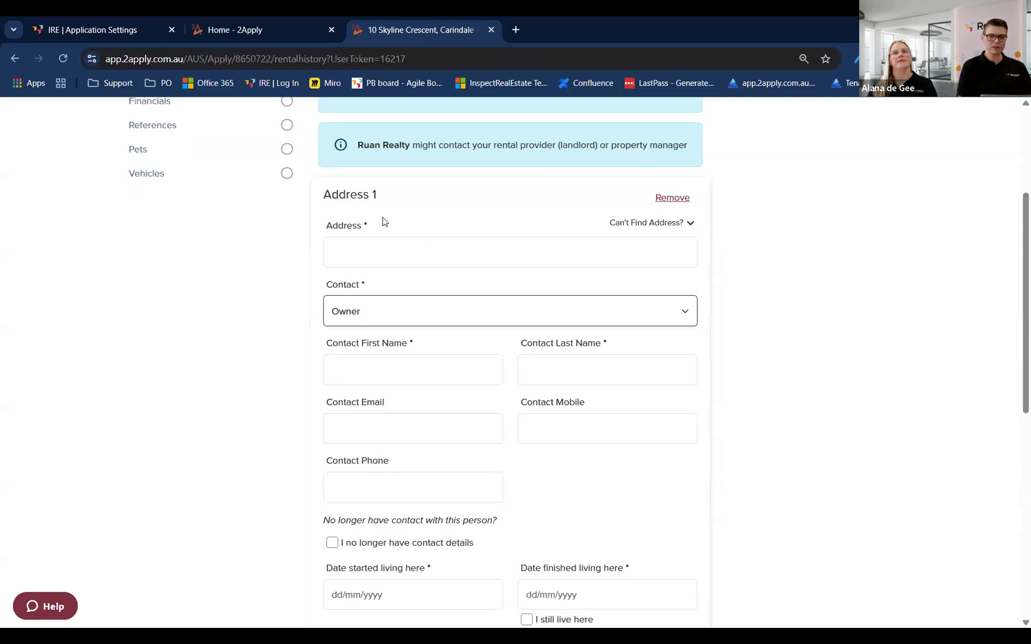
pyautogui.click(344, 254)
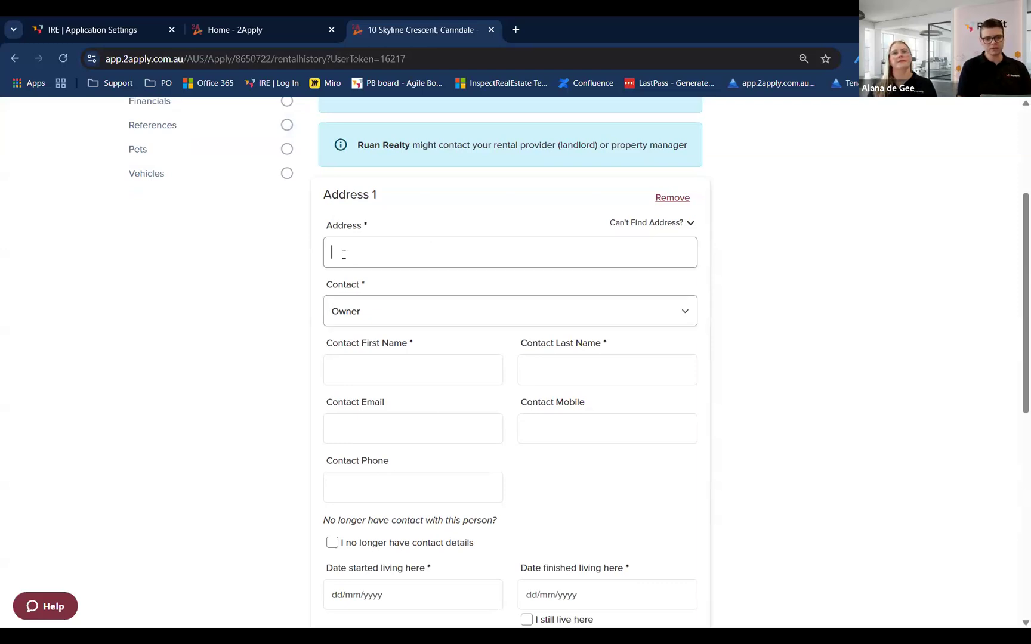
pyautogui.click(418, 316)
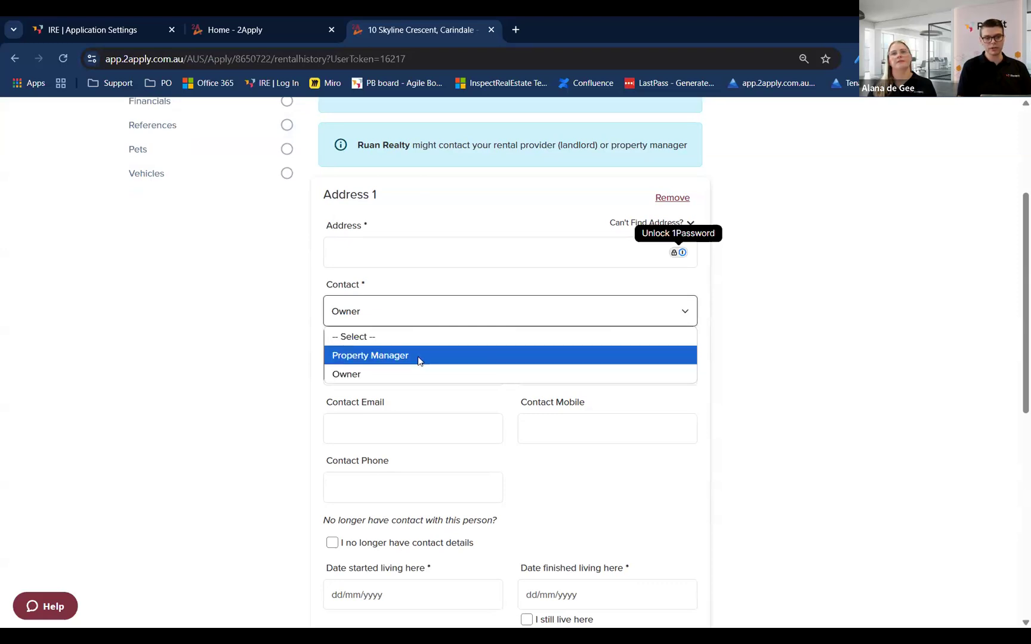
pyautogui.click(418, 356)
pyautogui.scroll(-1, 358, 322)
pyautogui.scroll(-1, 438, 368)
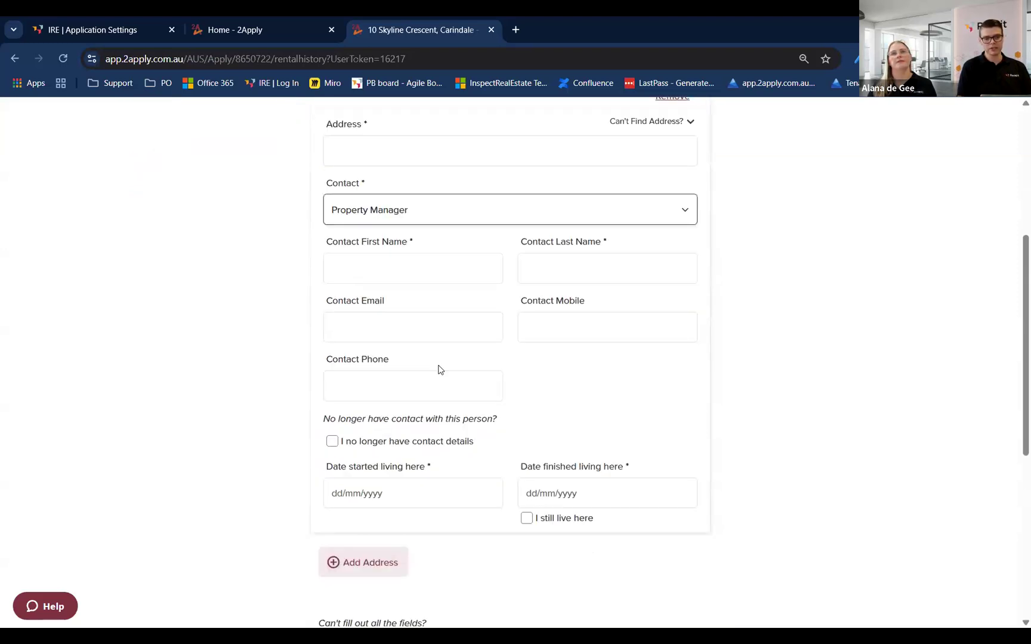
# - Open the Identification section and review the accepted identification documents, collapsing the list when done
pyautogui.scroll(2, 630, 380)
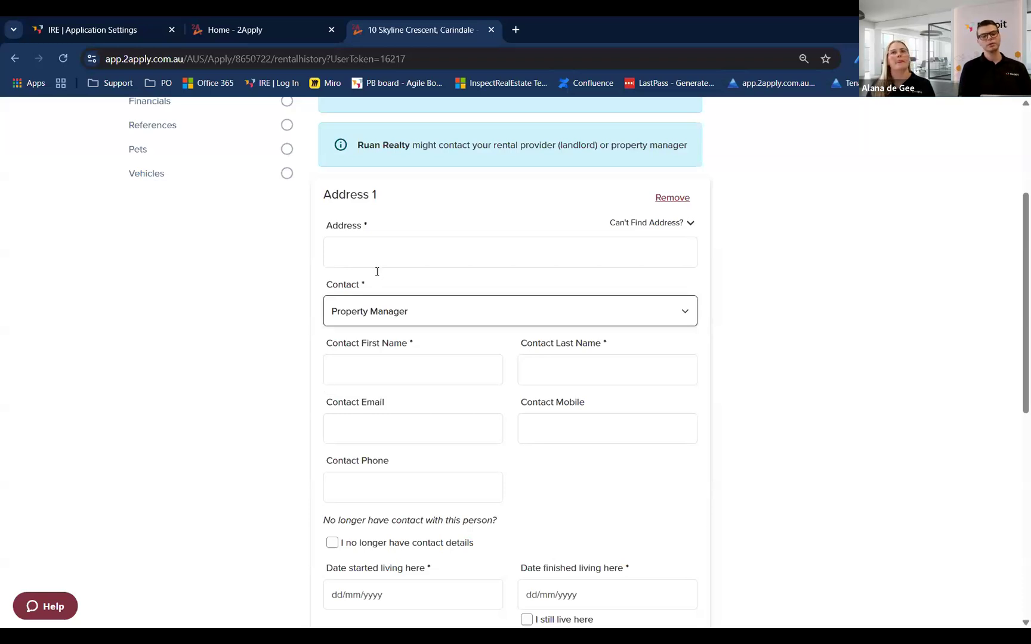
pyautogui.scroll(2, 377, 272)
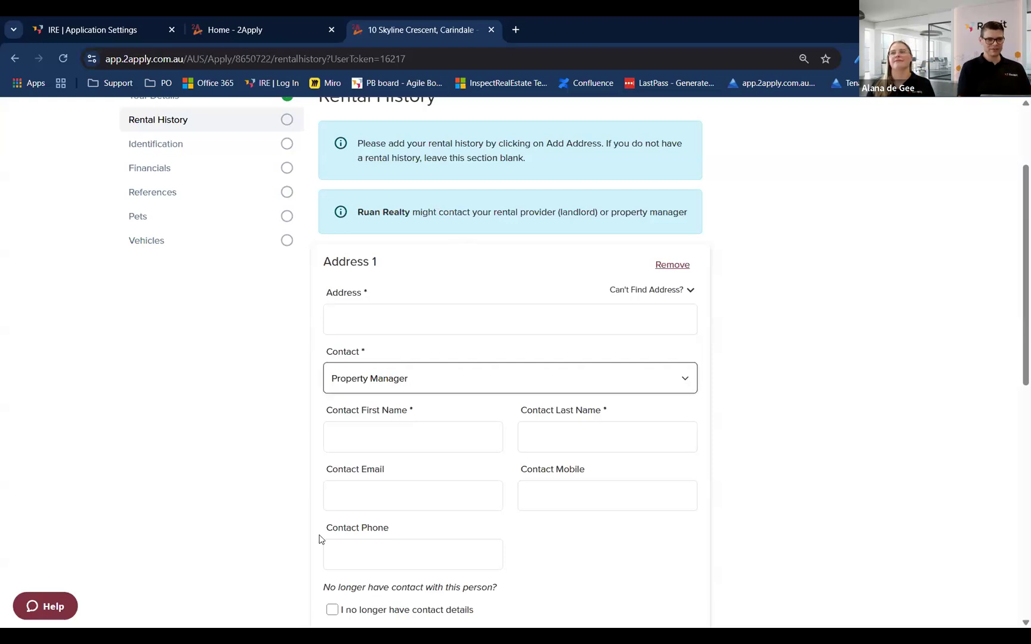
pyautogui.scroll(1, 292, 492)
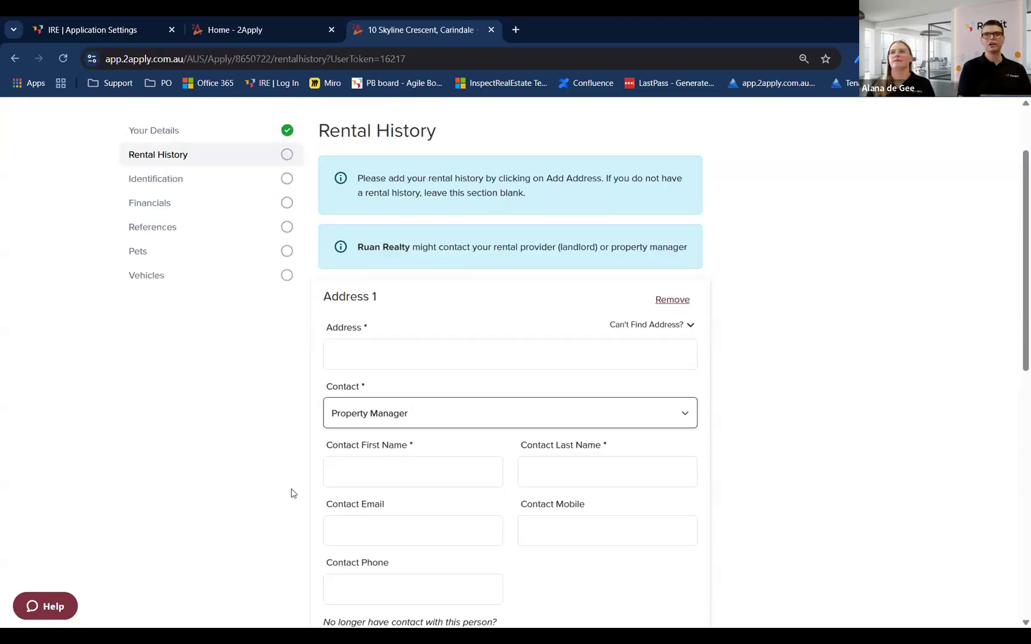
pyautogui.scroll(2, 284, 494)
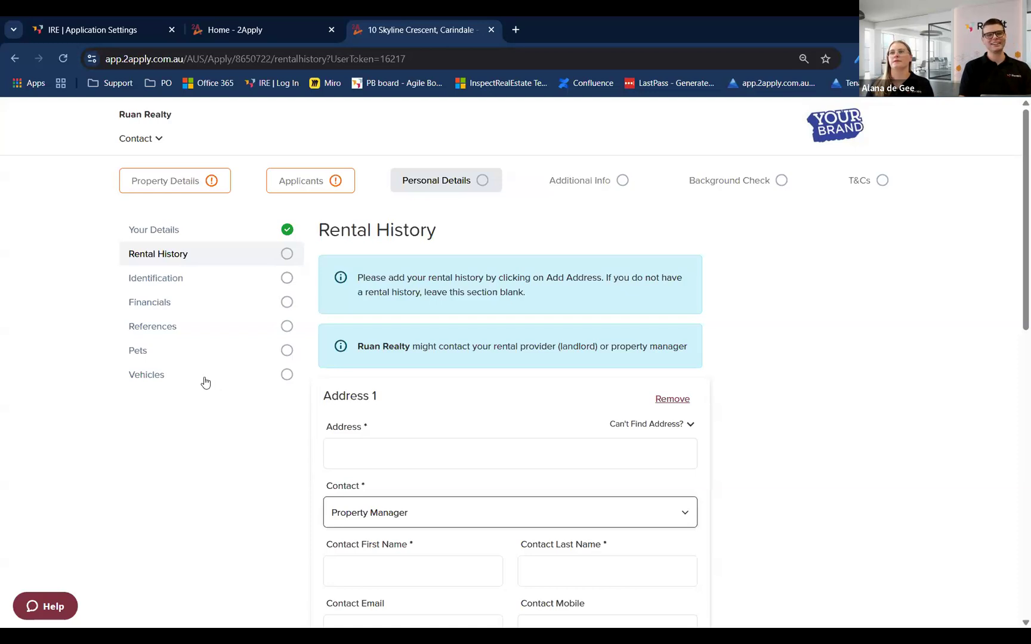
pyautogui.click(183, 280)
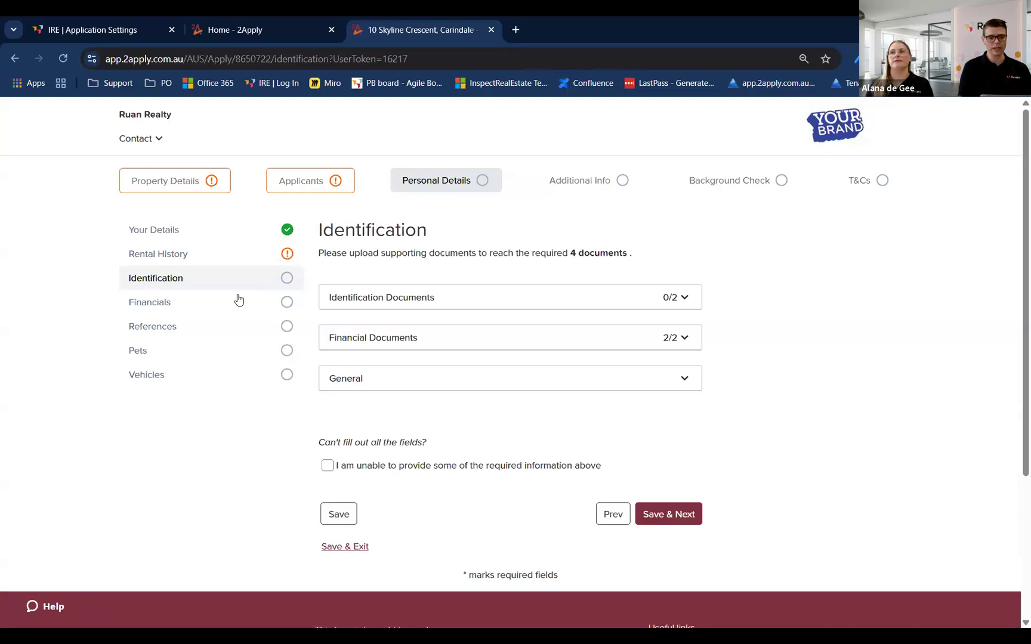
pyautogui.click(406, 297)
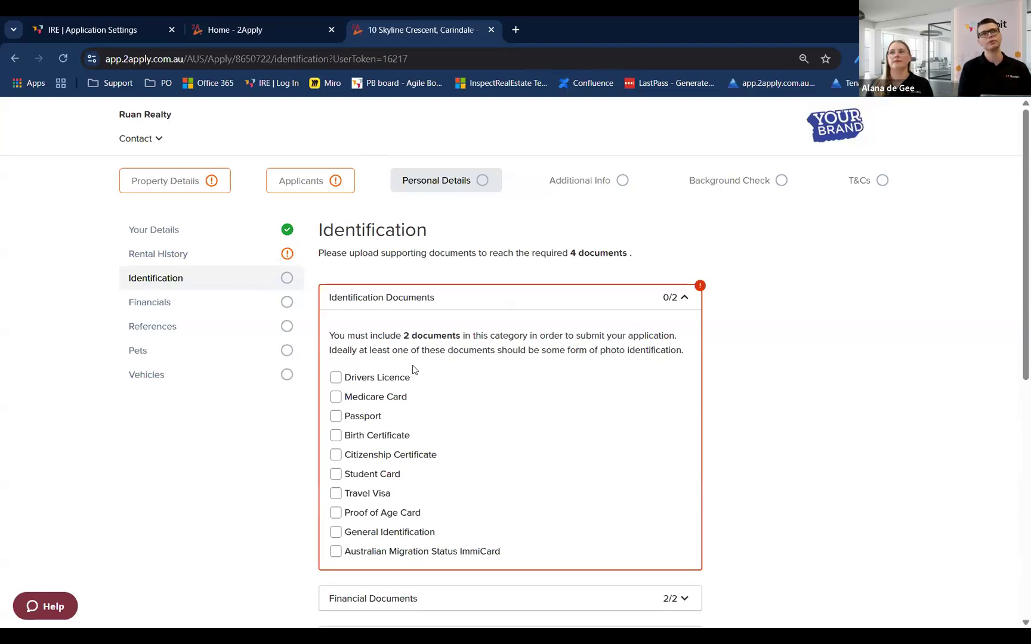
pyautogui.click(441, 304)
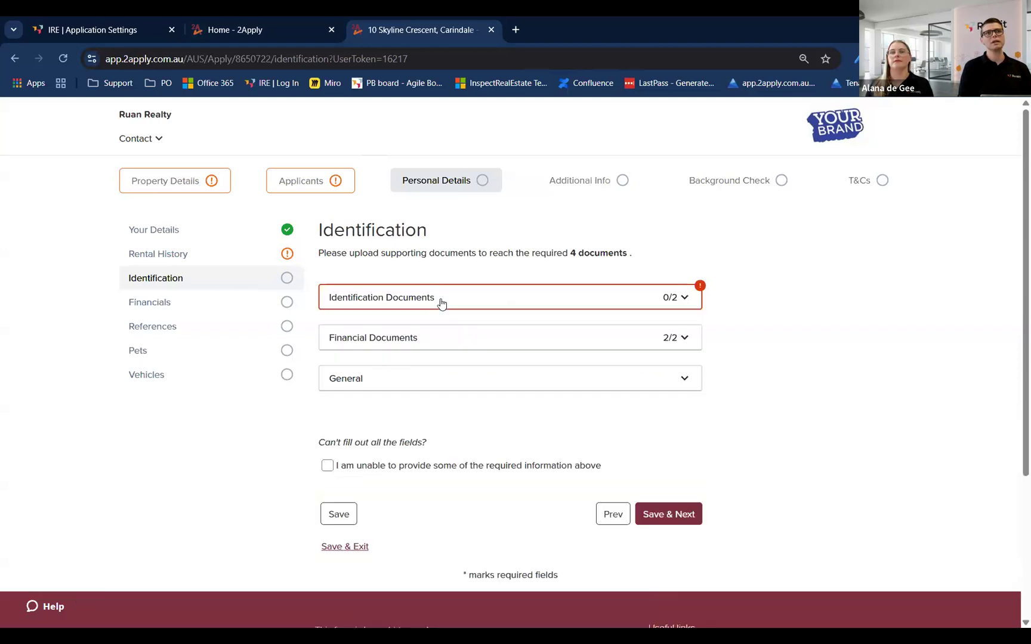
# - Expand Financial Documents and examine the payslip uploads and the other accepted document types
pyautogui.click(433, 338)
pyautogui.scroll(-1, 441, 382)
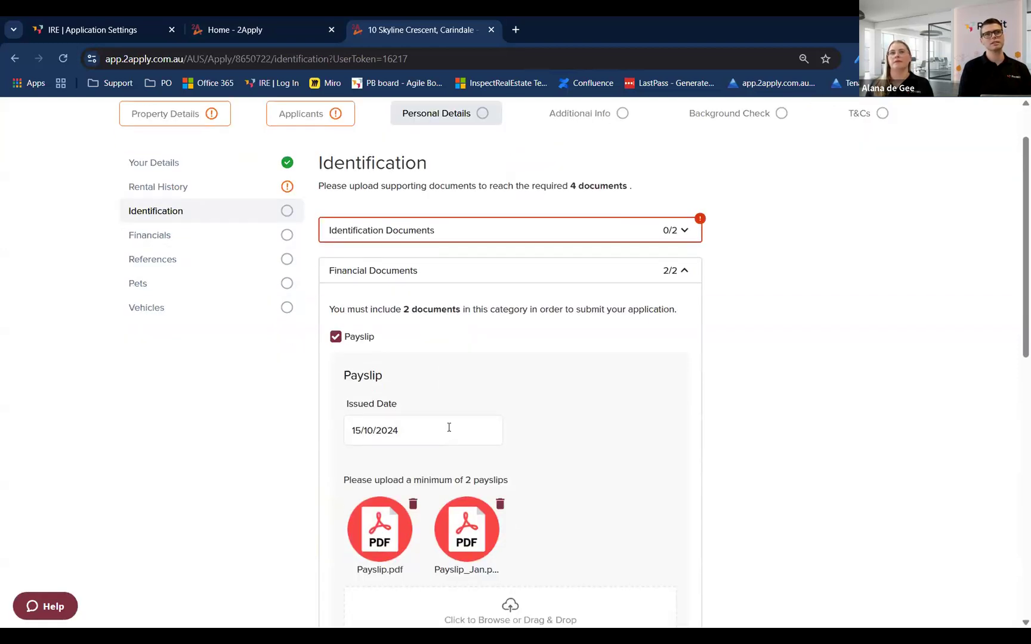
pyautogui.scroll(-4, 449, 428)
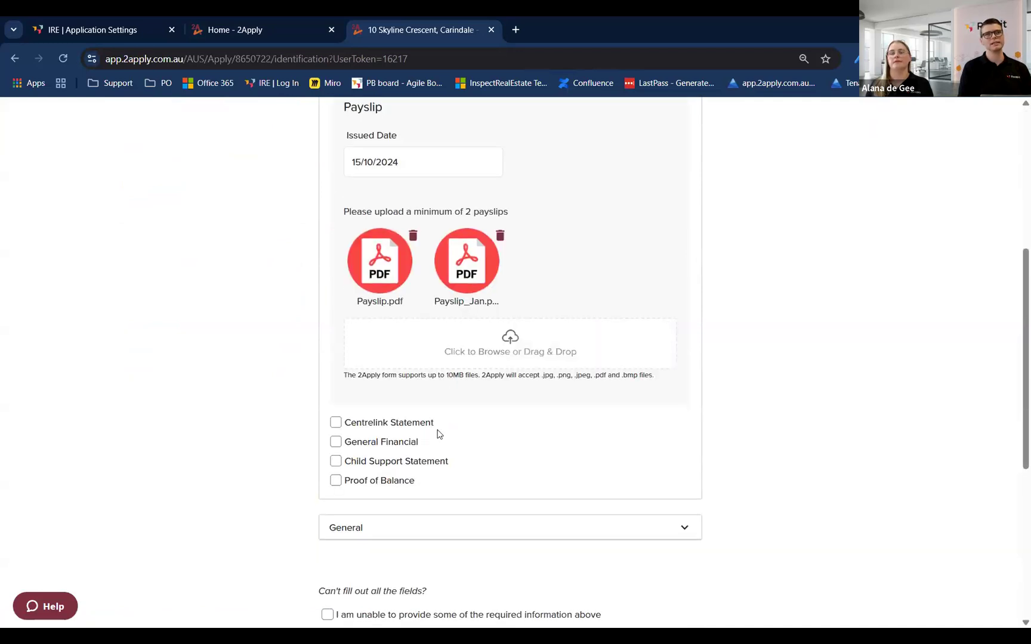
pyautogui.scroll(-1, 426, 436)
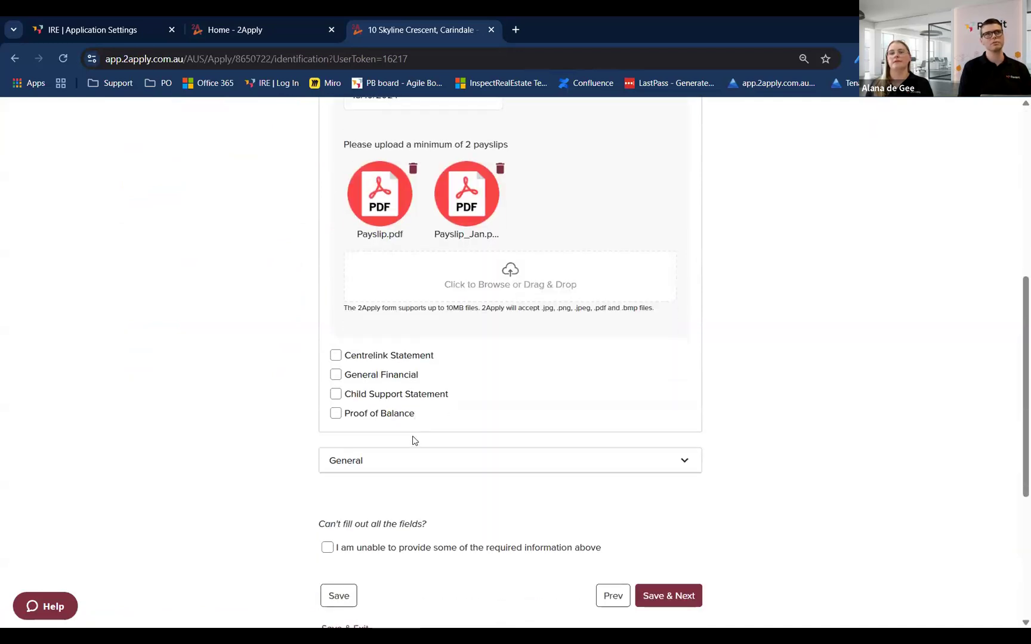
pyautogui.scroll(3, 414, 439)
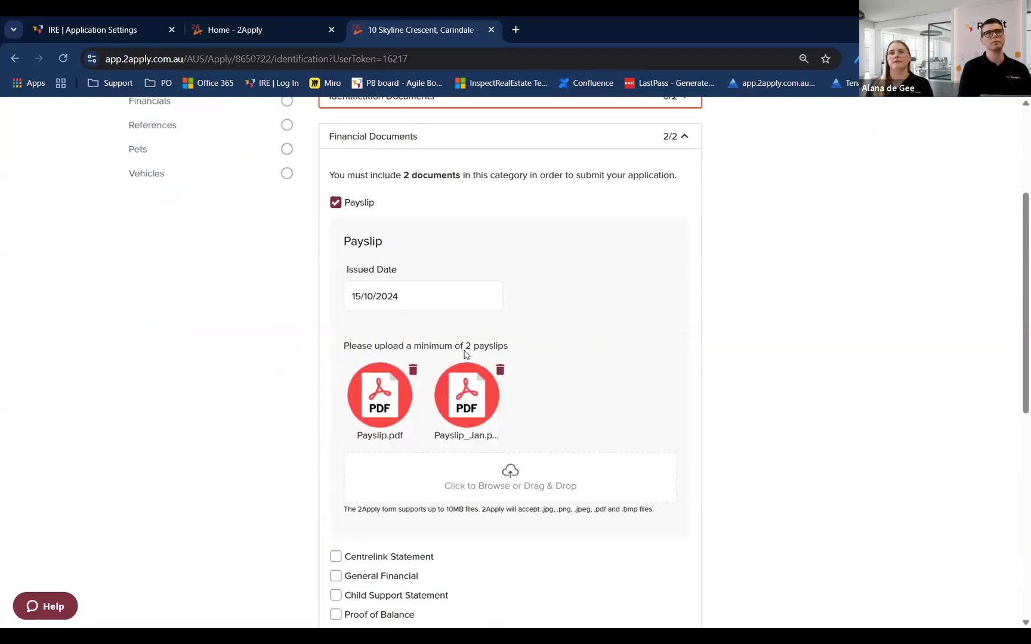
pyautogui.scroll(1, 466, 355)
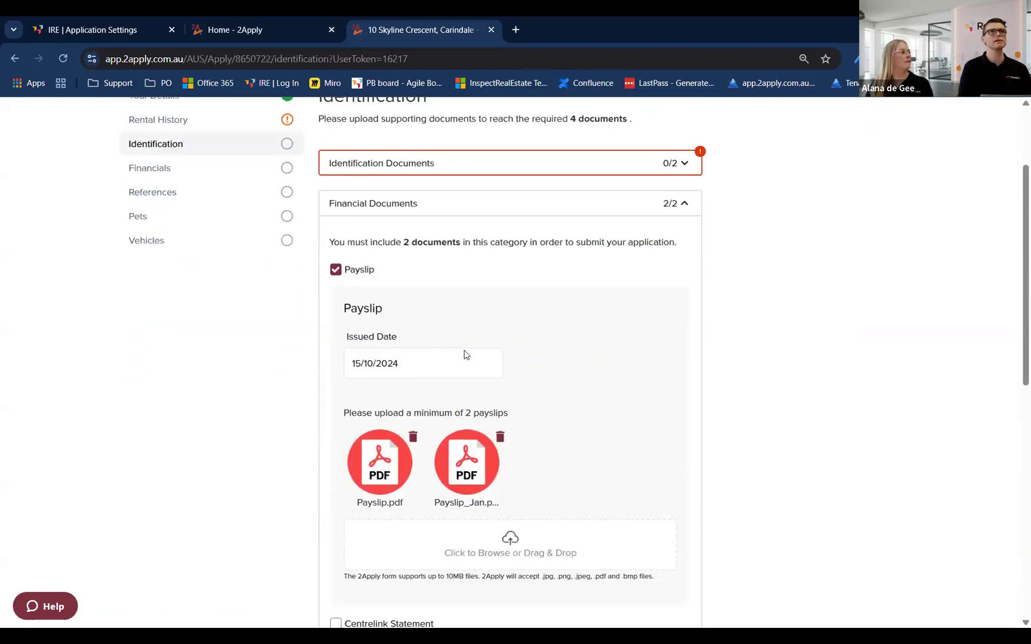
# - Collapse Financial Documents and review the document types accepted under General, collapsing that list when done
pyautogui.click(442, 213)
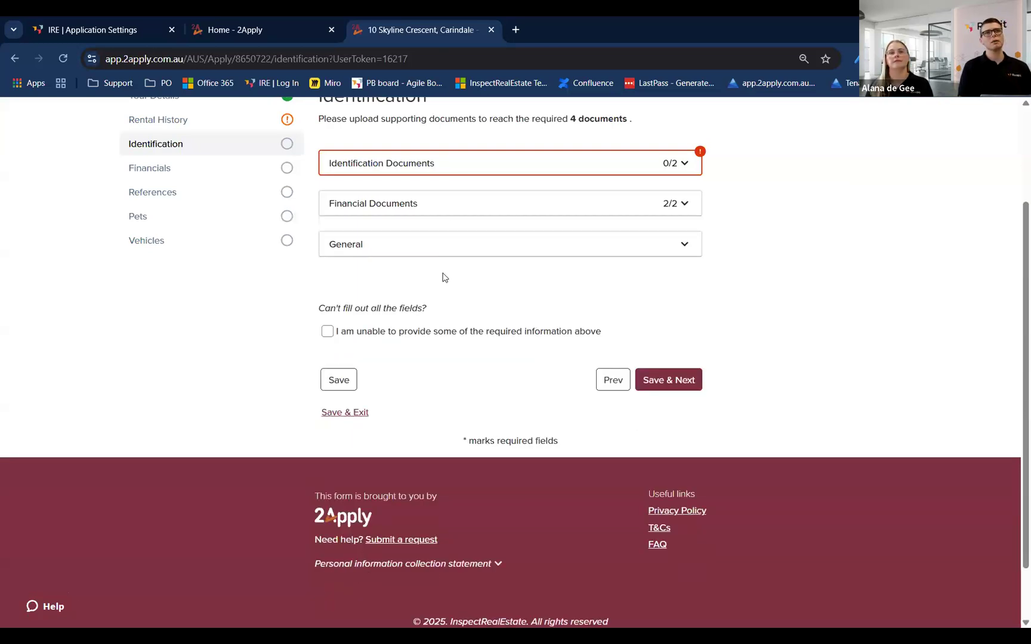
pyautogui.click(439, 247)
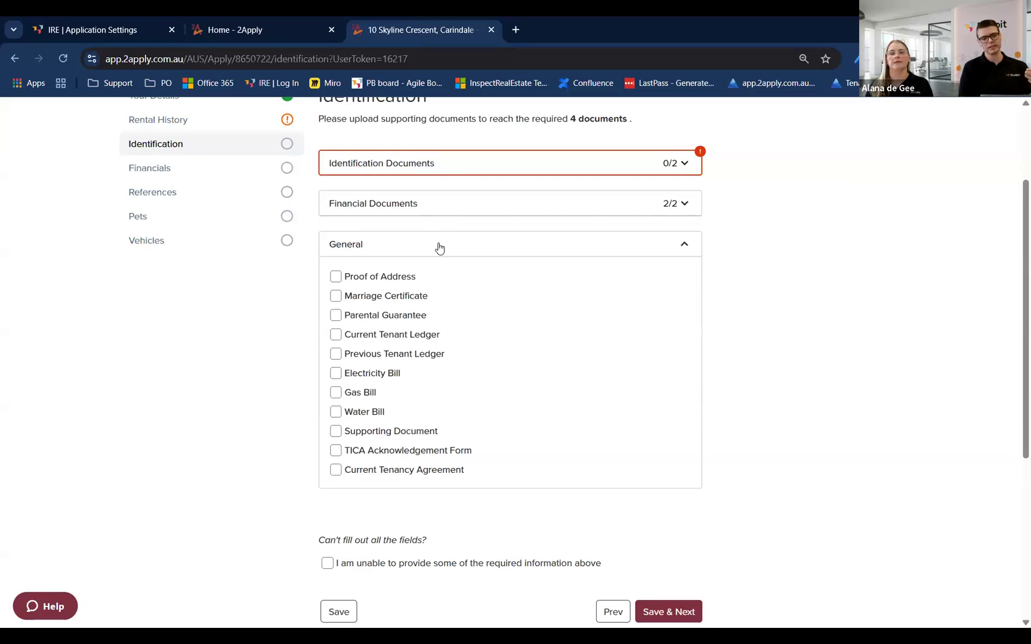
pyautogui.click(440, 246)
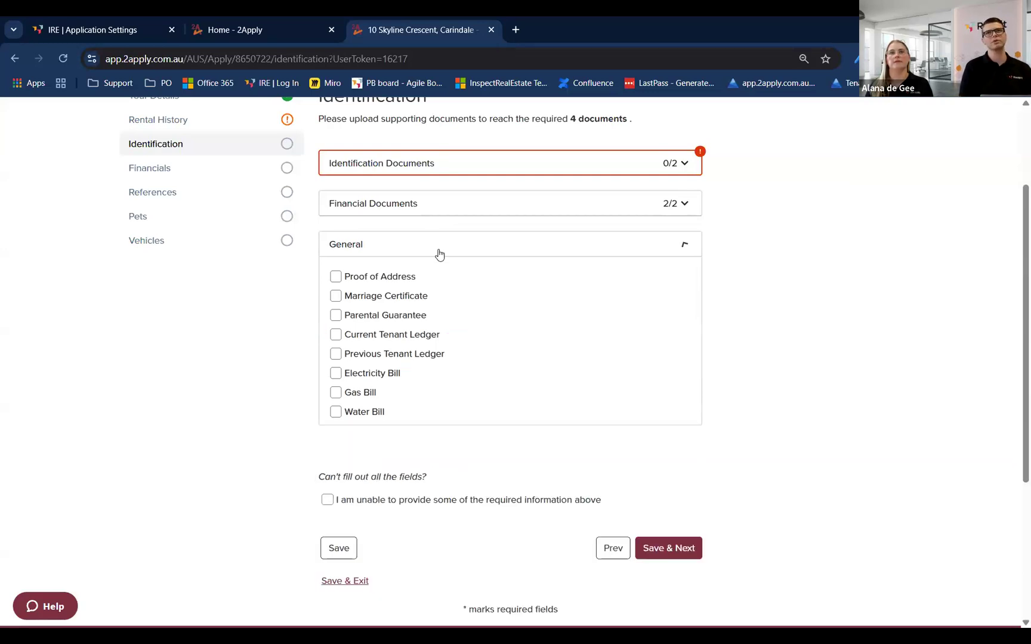
# - Reopen Financial Documents to examine the payslip uploads and other options, and briefly check Identification Documents, leaving both collapsed
pyautogui.scroll(1, 439, 291)
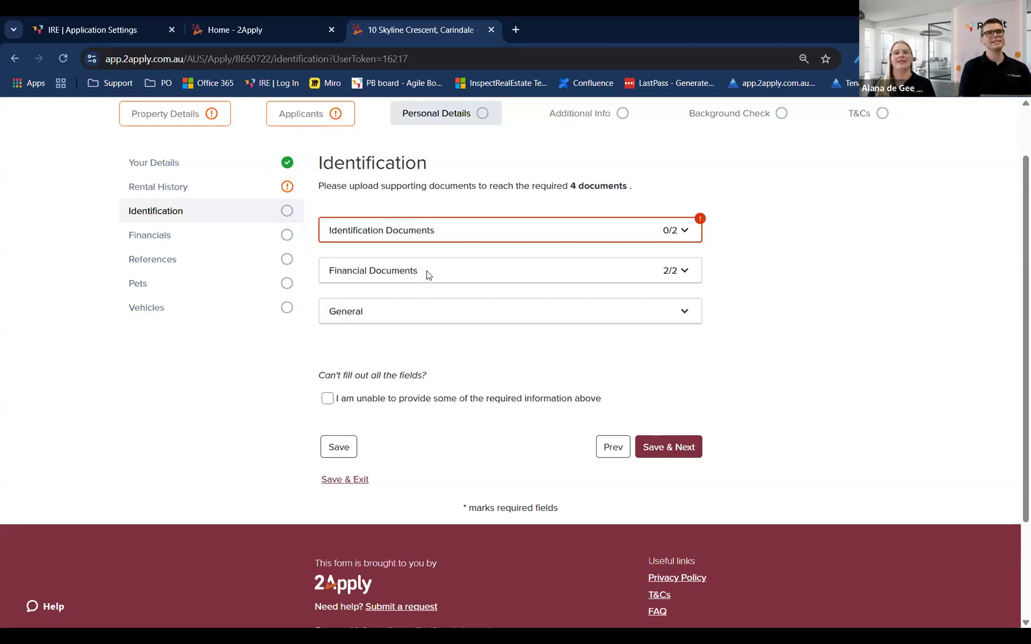
pyautogui.click(426, 274)
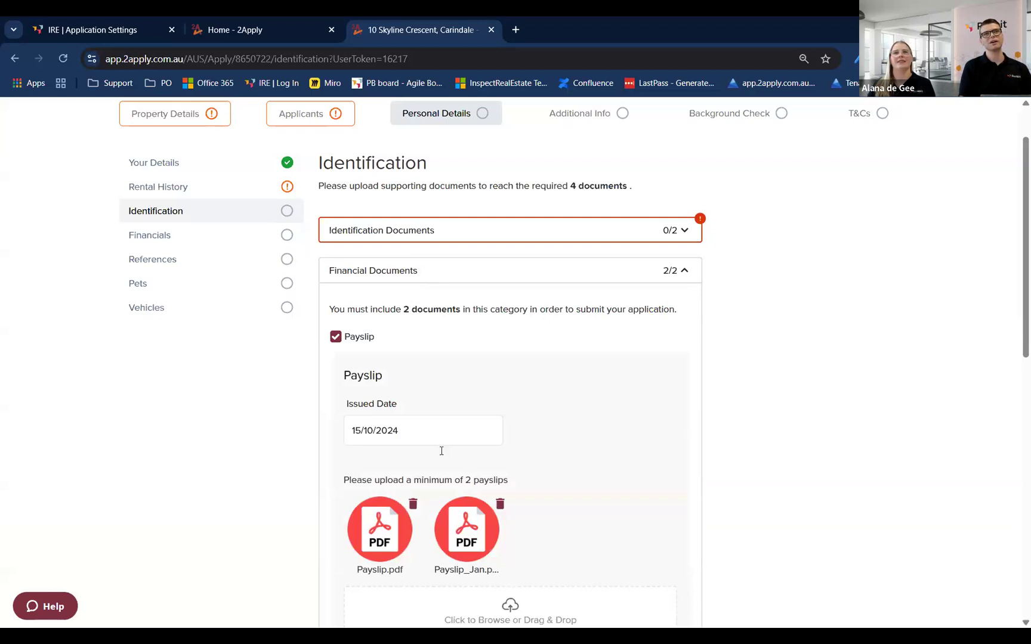
pyautogui.scroll(-1, 433, 407)
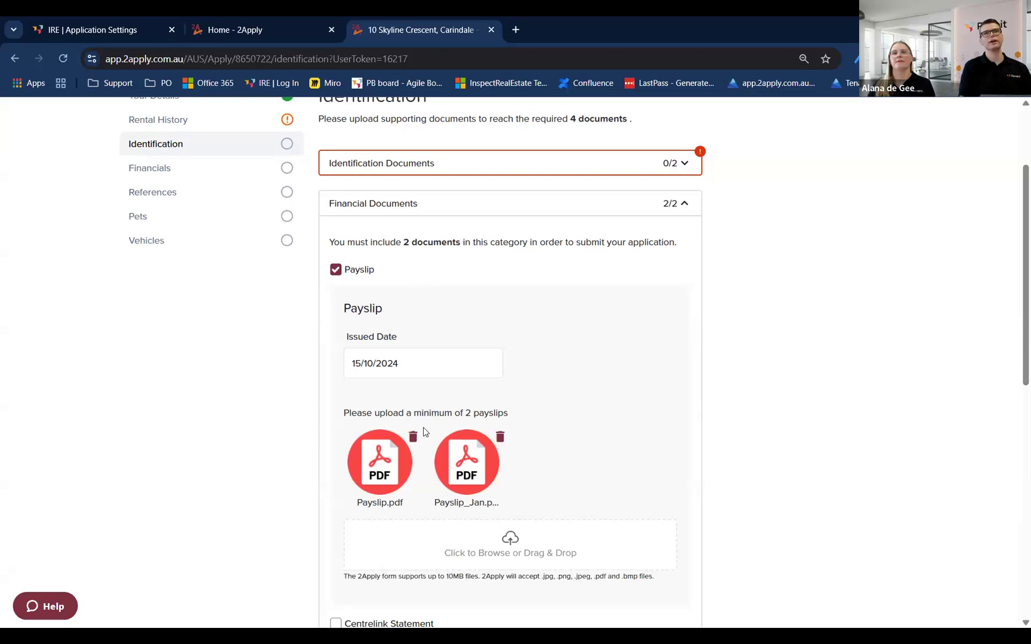
pyautogui.scroll(-2, 418, 428)
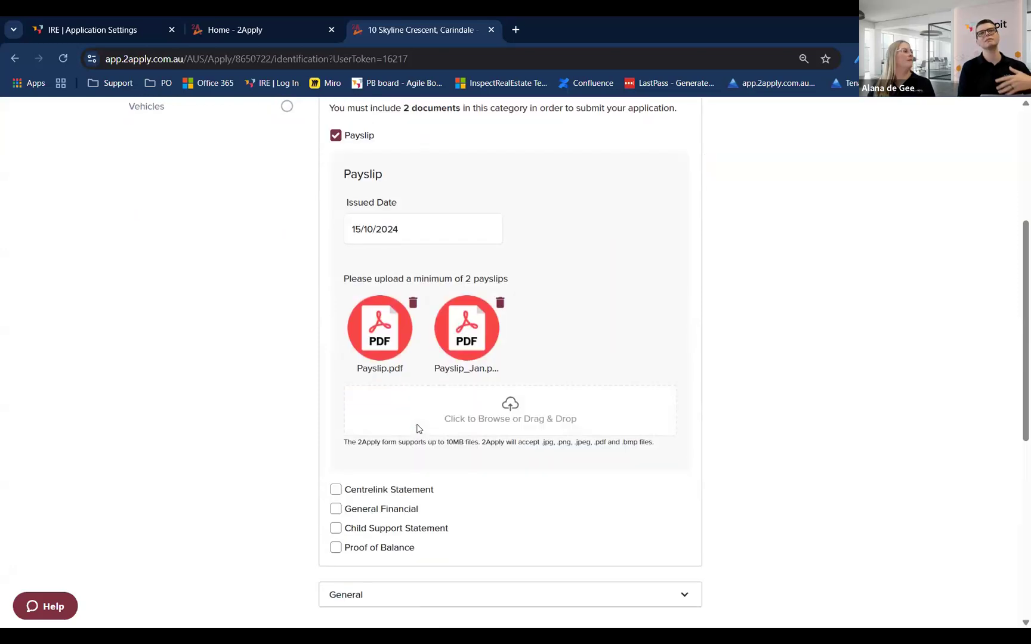
pyautogui.scroll(-1, 417, 428)
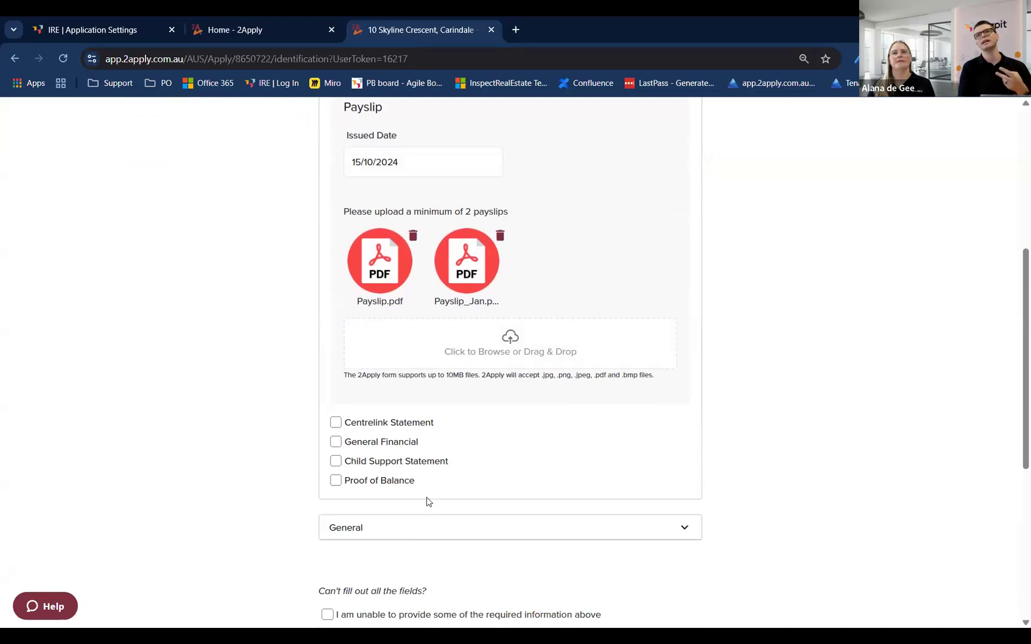
pyautogui.scroll(1, 427, 495)
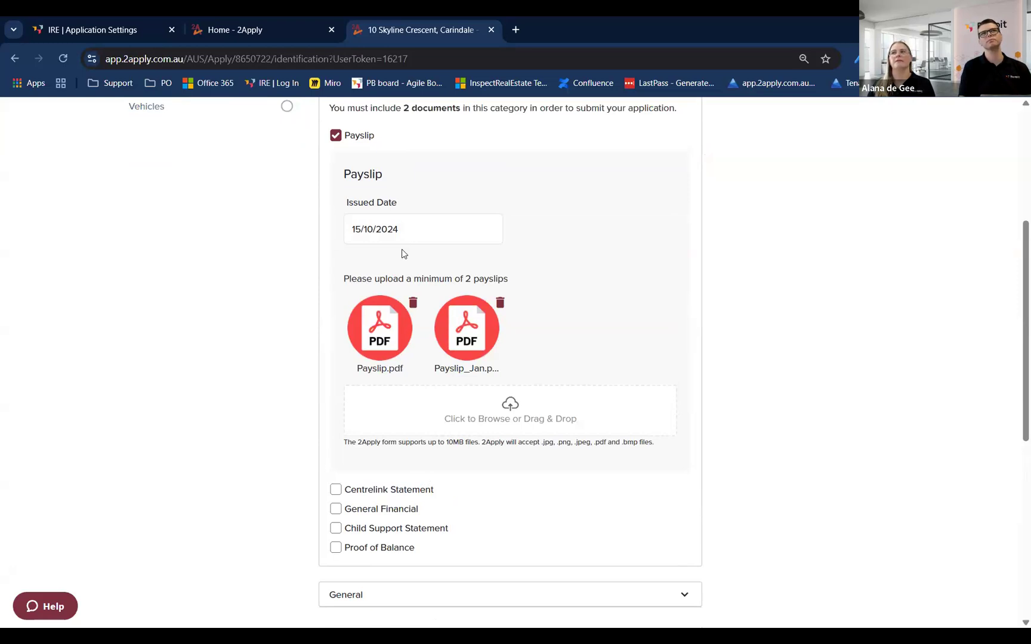
pyautogui.scroll(2, 402, 253)
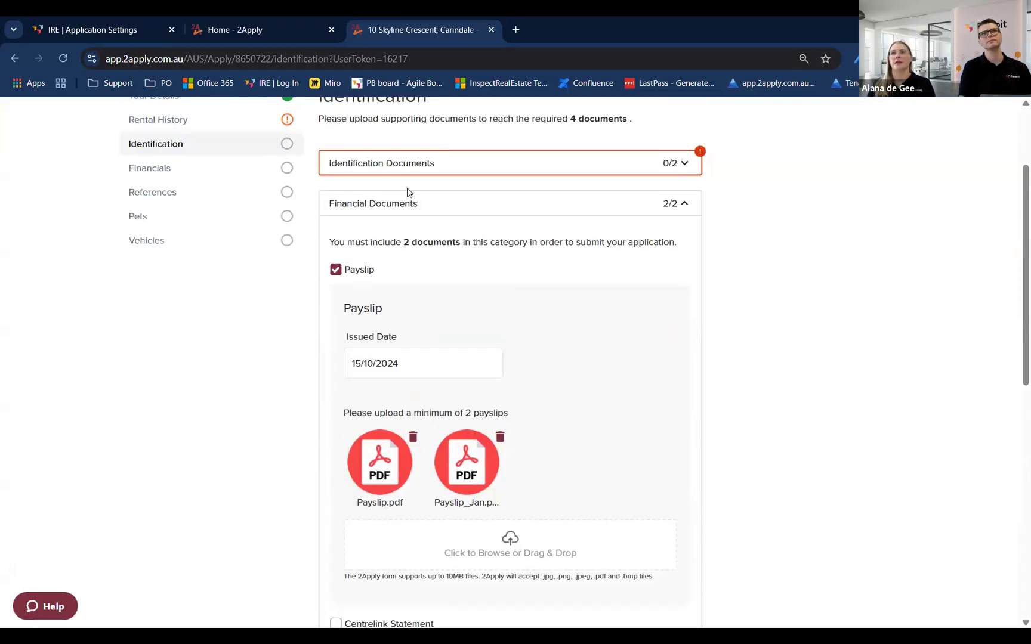
pyautogui.click(421, 209)
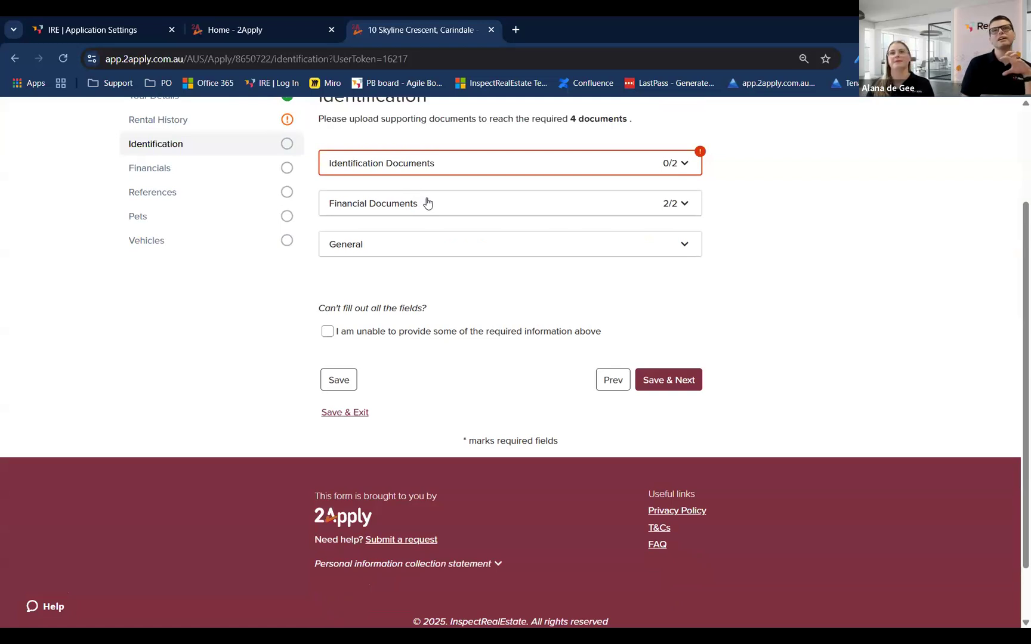
pyautogui.click(442, 174)
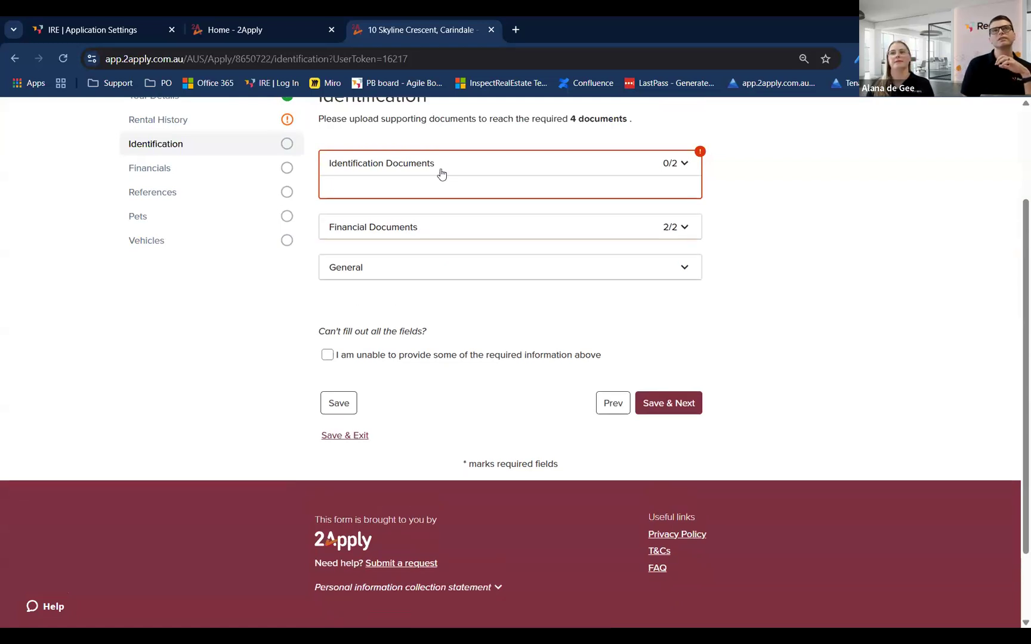
pyautogui.click(442, 173)
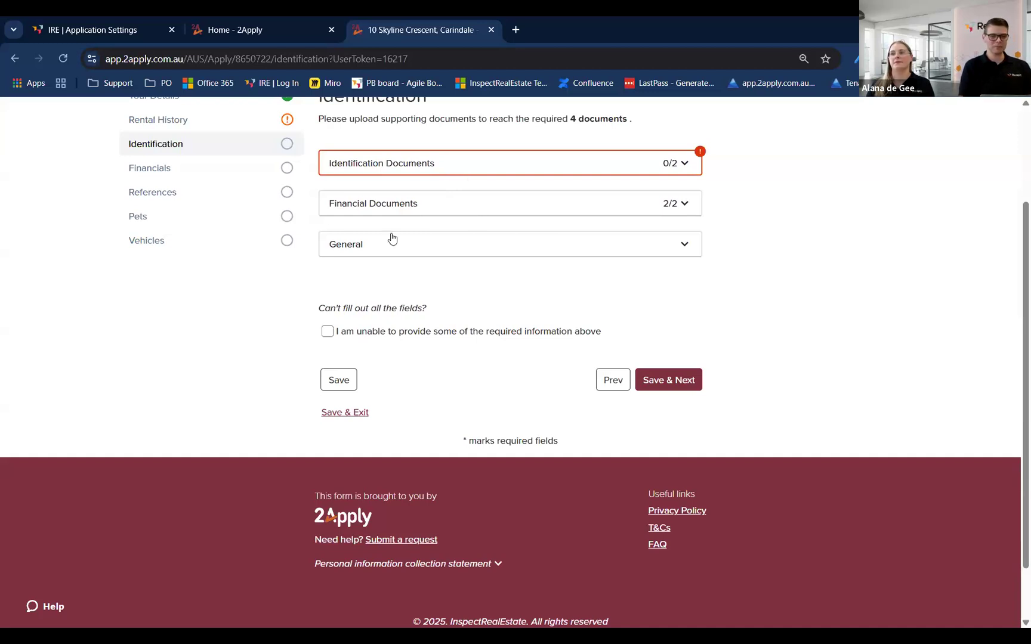
# - Tick the option for being unable to provide some required information, read its explanation field and note, and clear it again
pyautogui.scroll(1, 382, 238)
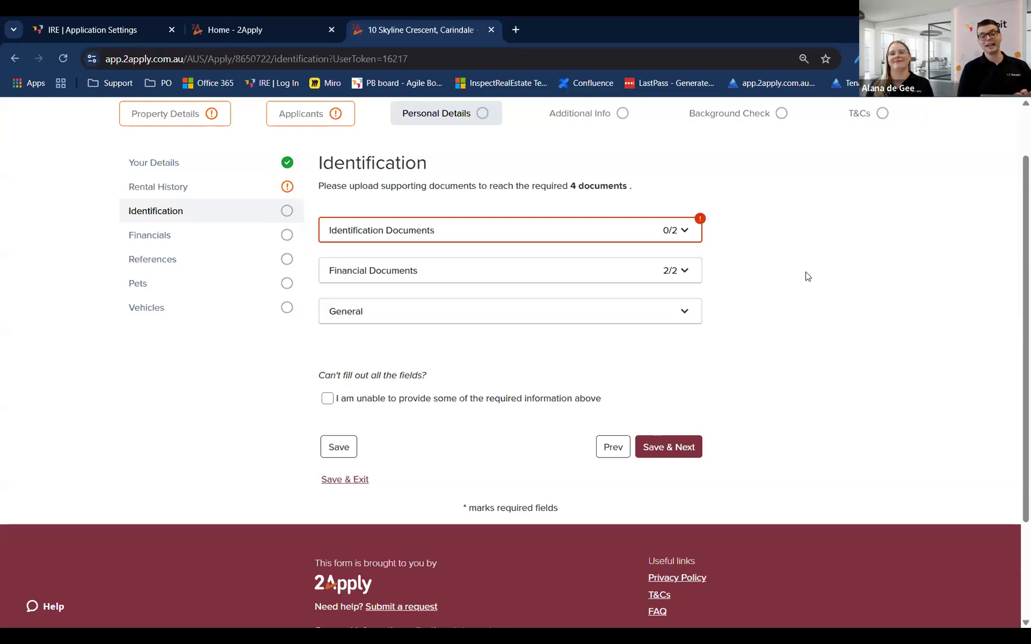
pyautogui.click(327, 399)
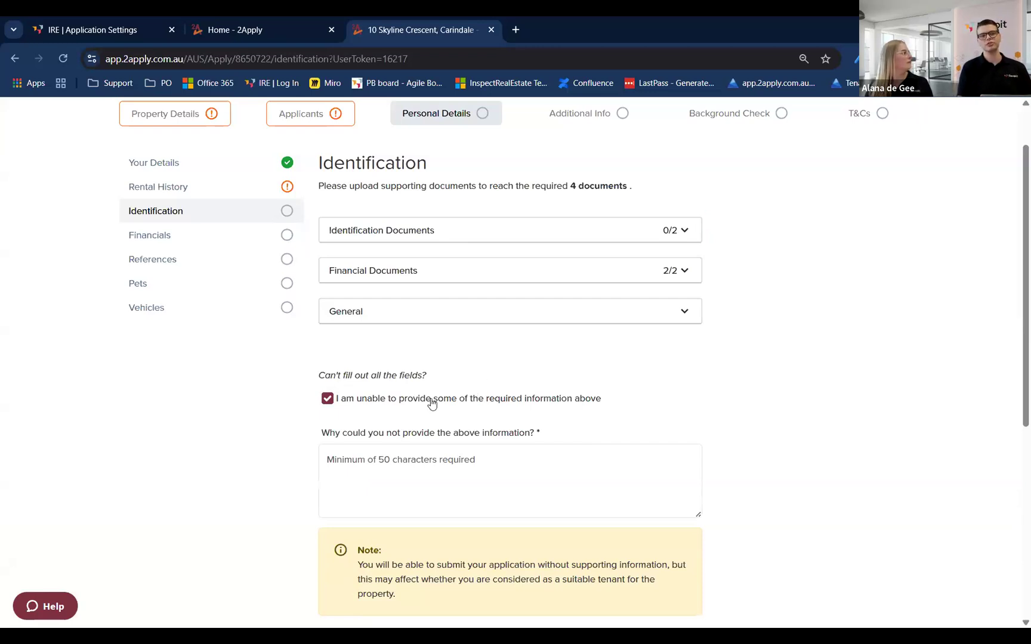
pyautogui.click(324, 403)
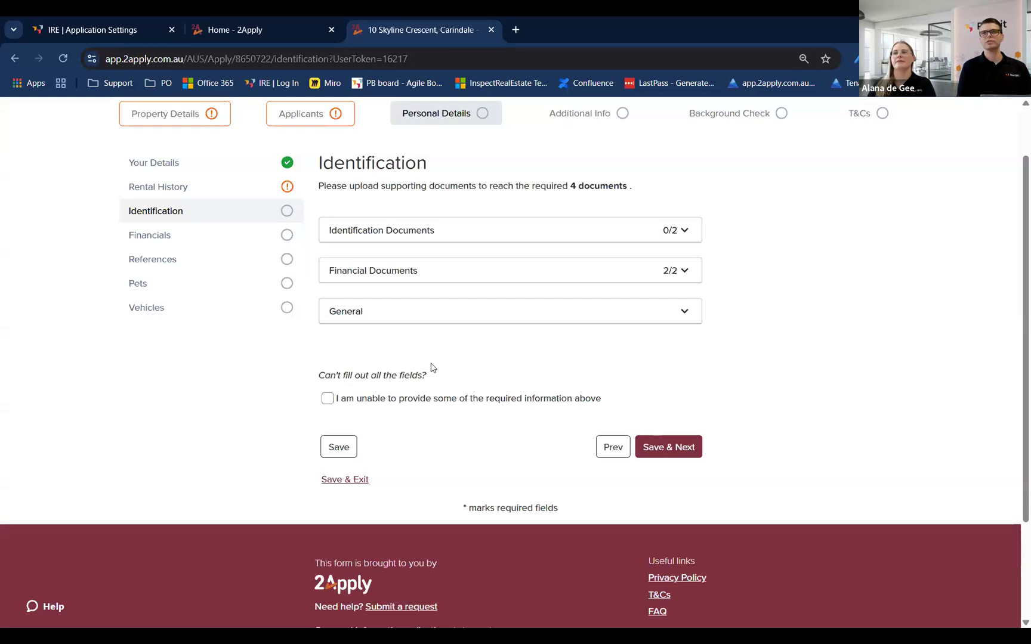
# - Review the Identification Documents choices and the Financial Documents payslip requirements once more, leaving both categories collapsed
pyautogui.click(528, 232)
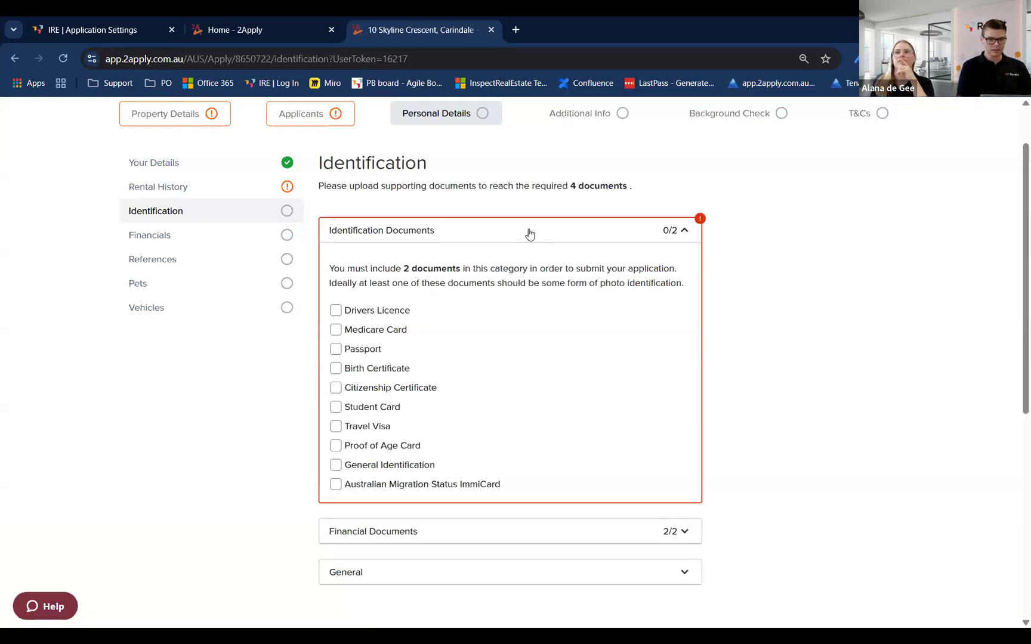
pyautogui.click(529, 234)
pyautogui.click(508, 274)
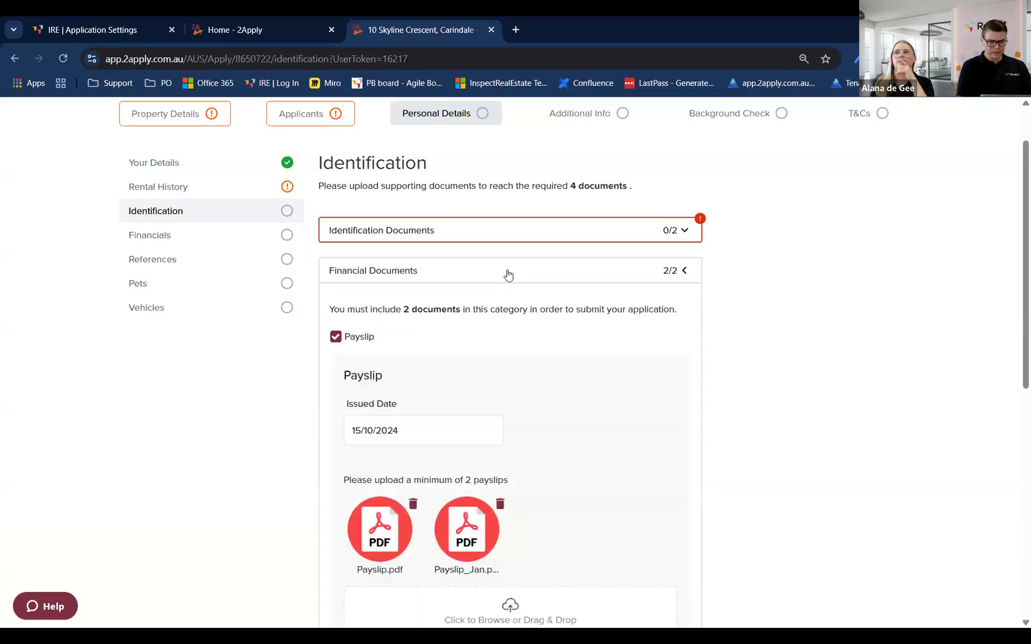
pyautogui.scroll(-2, 533, 342)
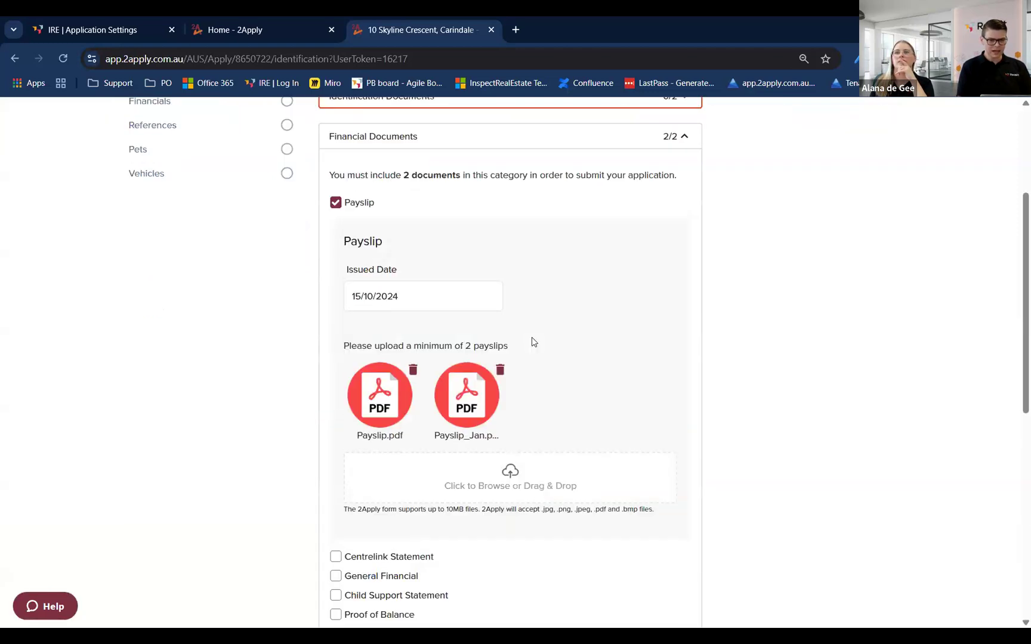
pyautogui.scroll(2, 532, 341)
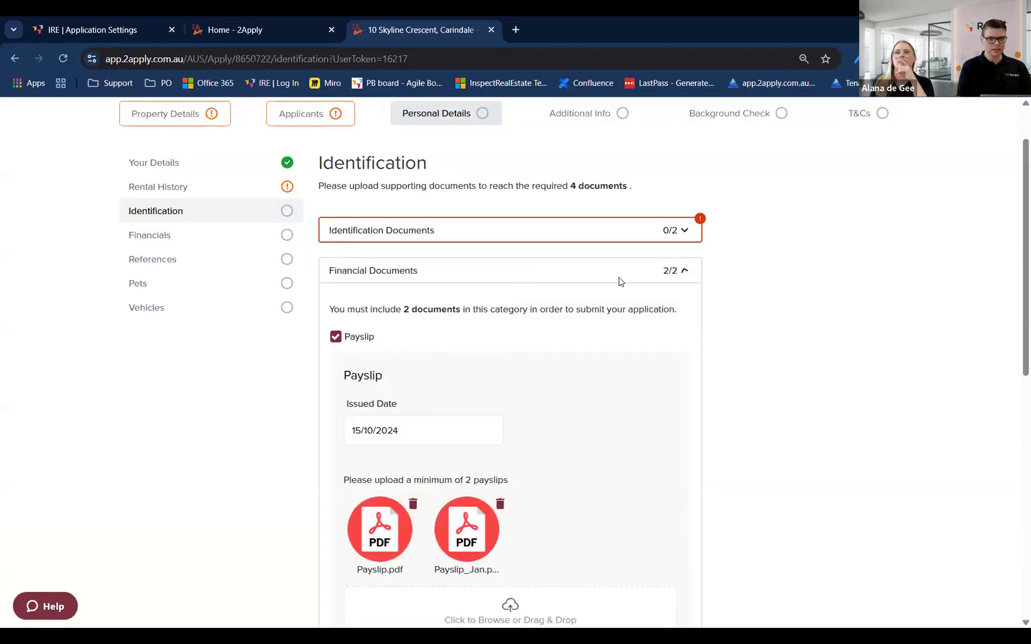
pyautogui.click(621, 279)
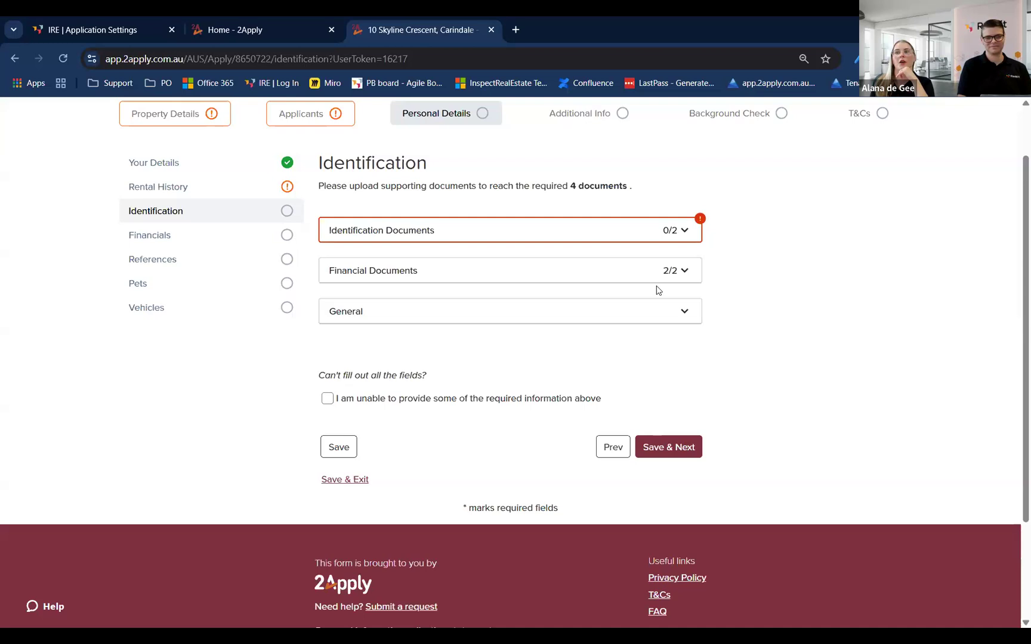
pyautogui.click(525, 233)
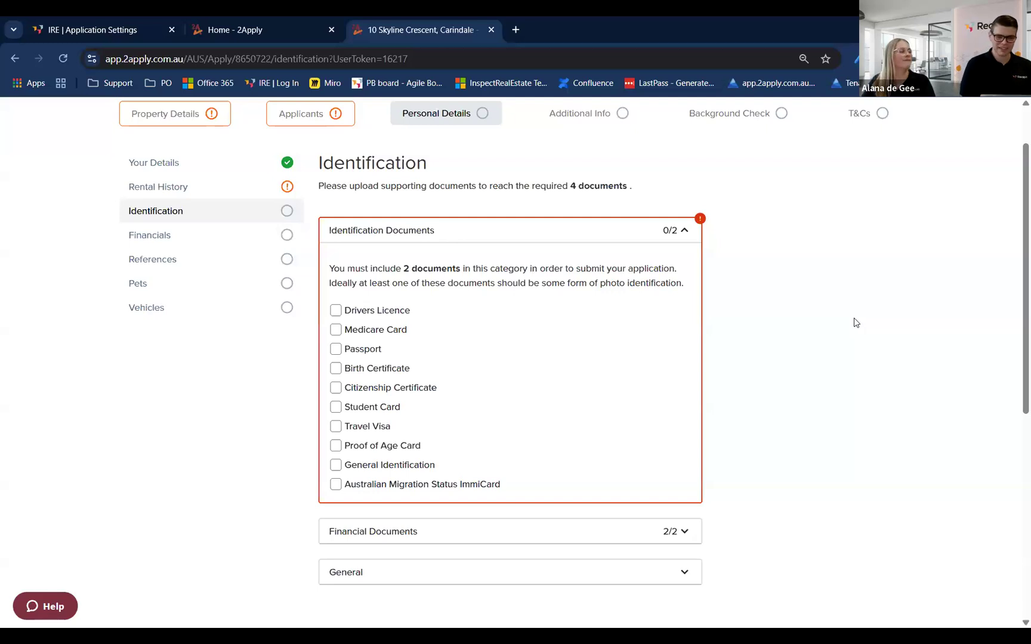
pyautogui.click(681, 236)
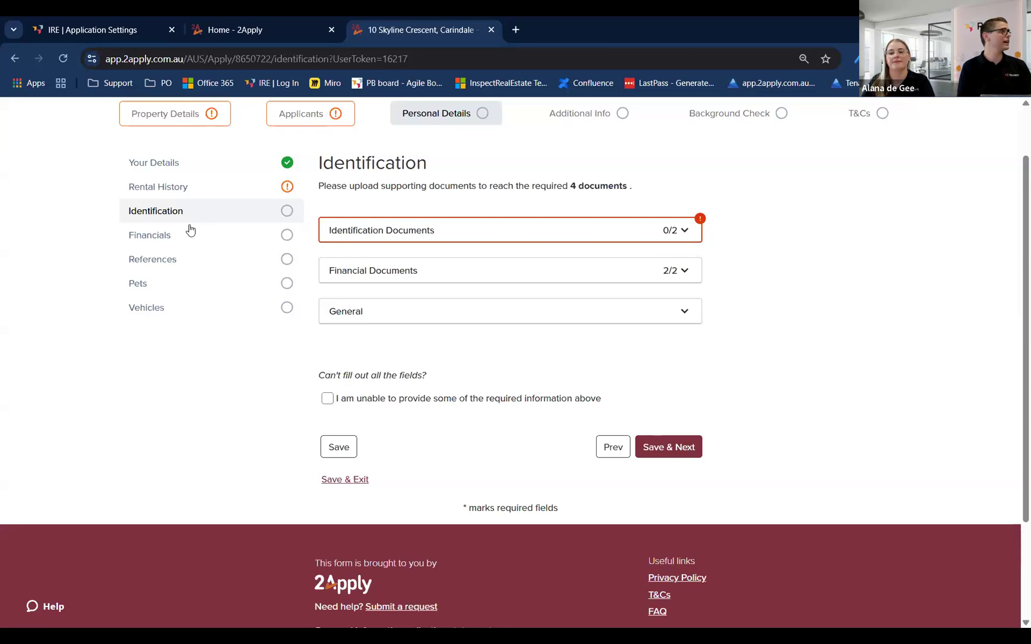
# - Open the Financials section and examine the Employment 1 fields, including the explanation for Annual Income
pyautogui.click(150, 238)
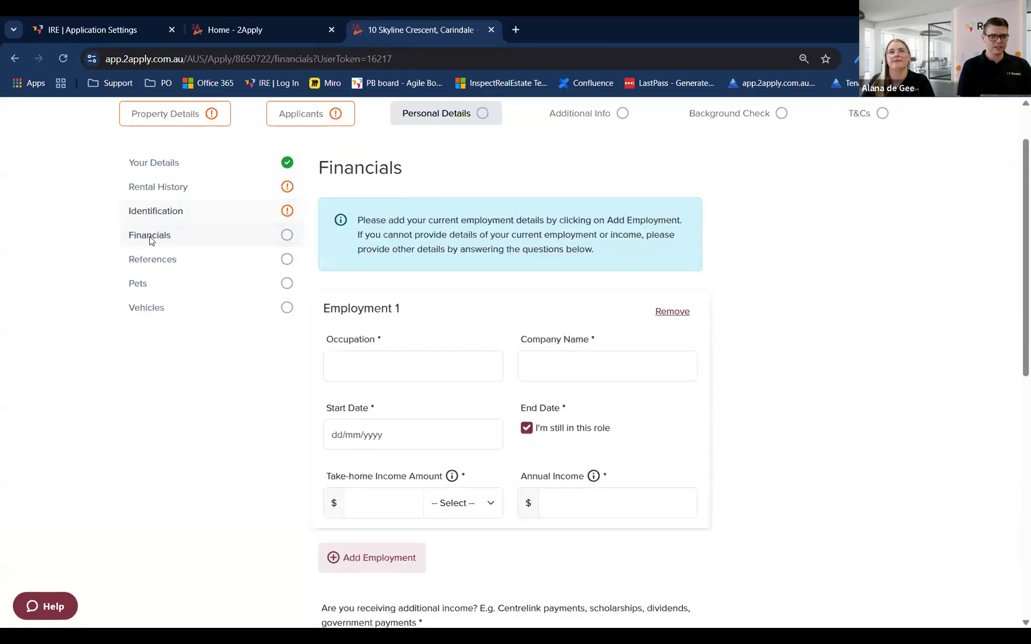
pyautogui.scroll(2, 666, 307)
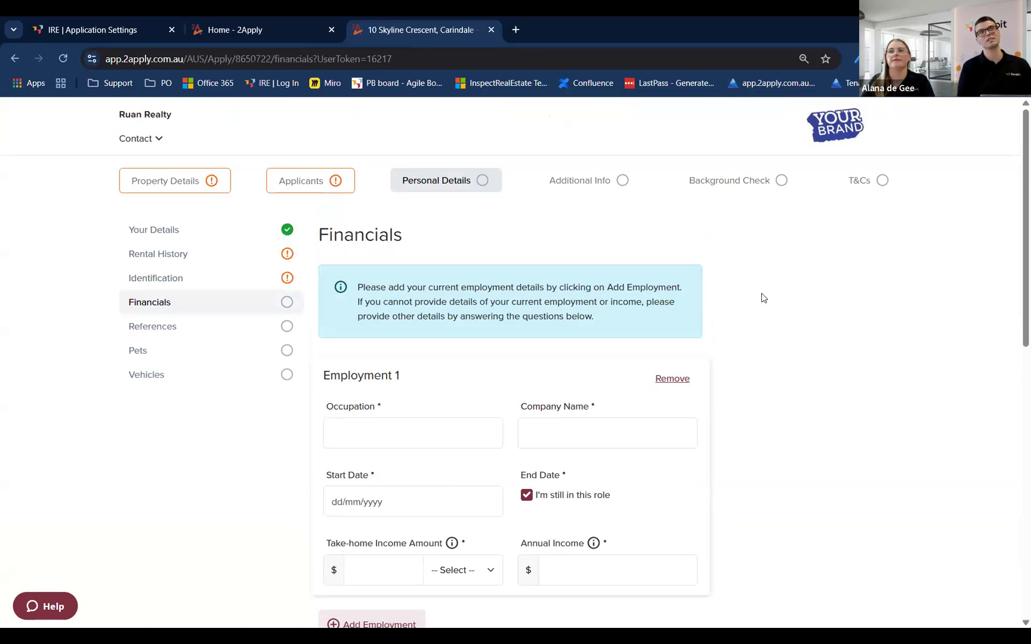
pyautogui.scroll(-1, 761, 297)
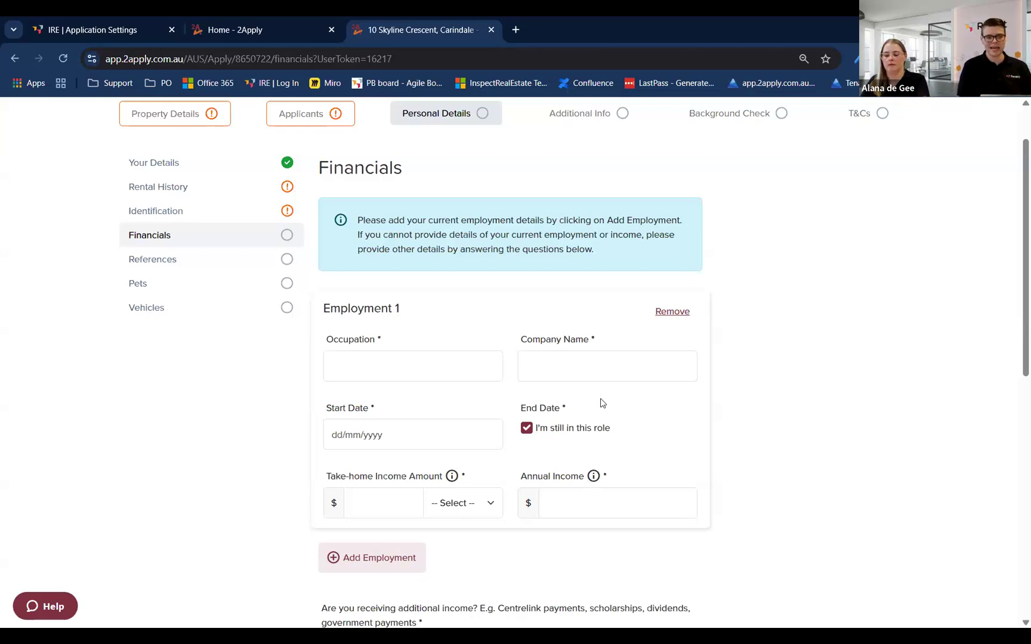
pyautogui.scroll(-1, 477, 429)
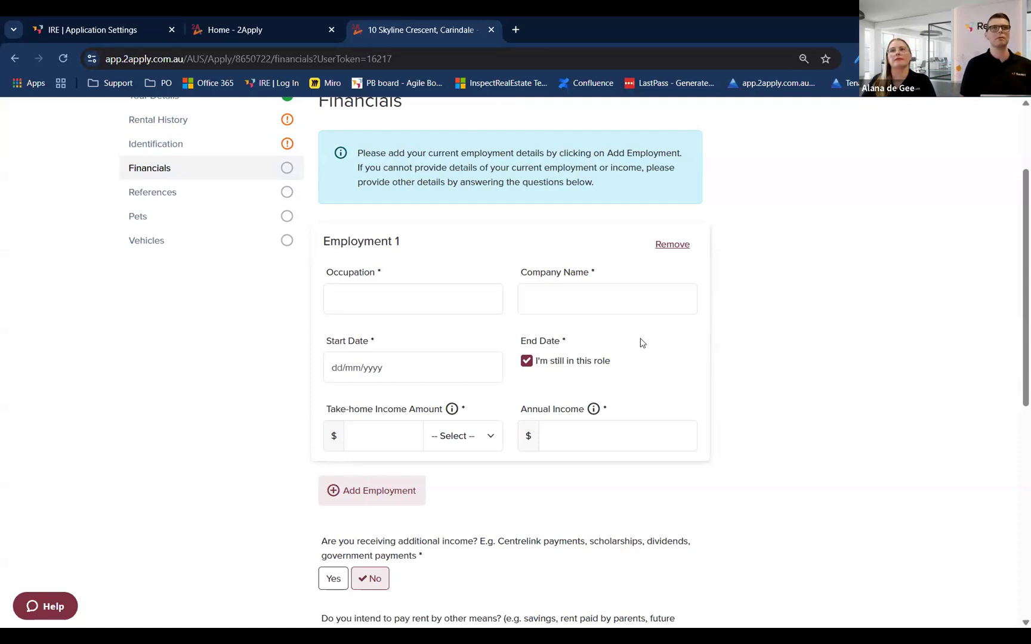
pyautogui.moveTo(486, 410)
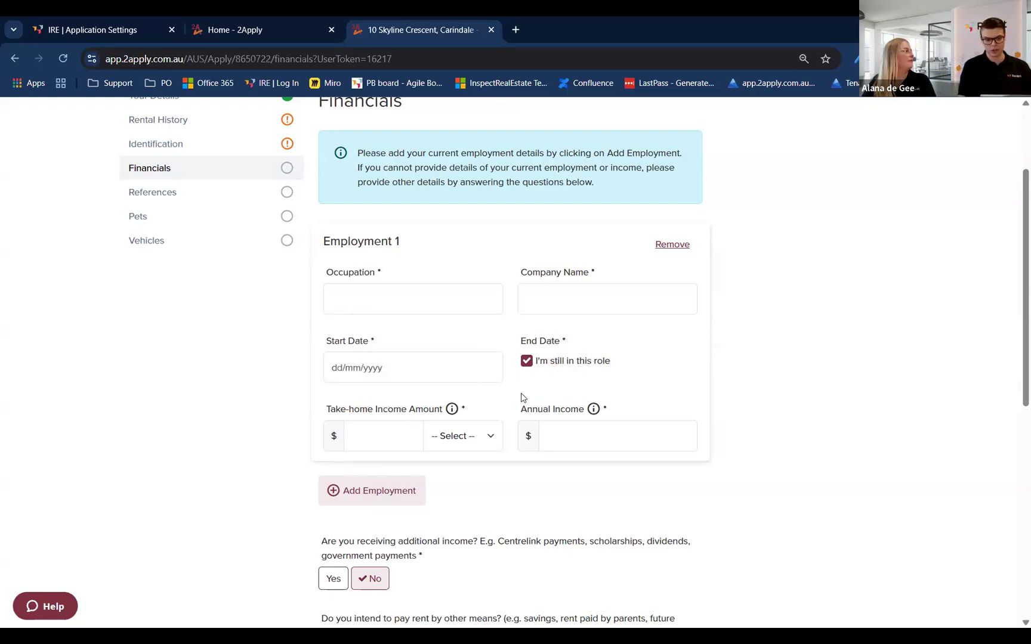
pyautogui.moveTo(525, 396)
pyautogui.scroll(-1, 520, 400)
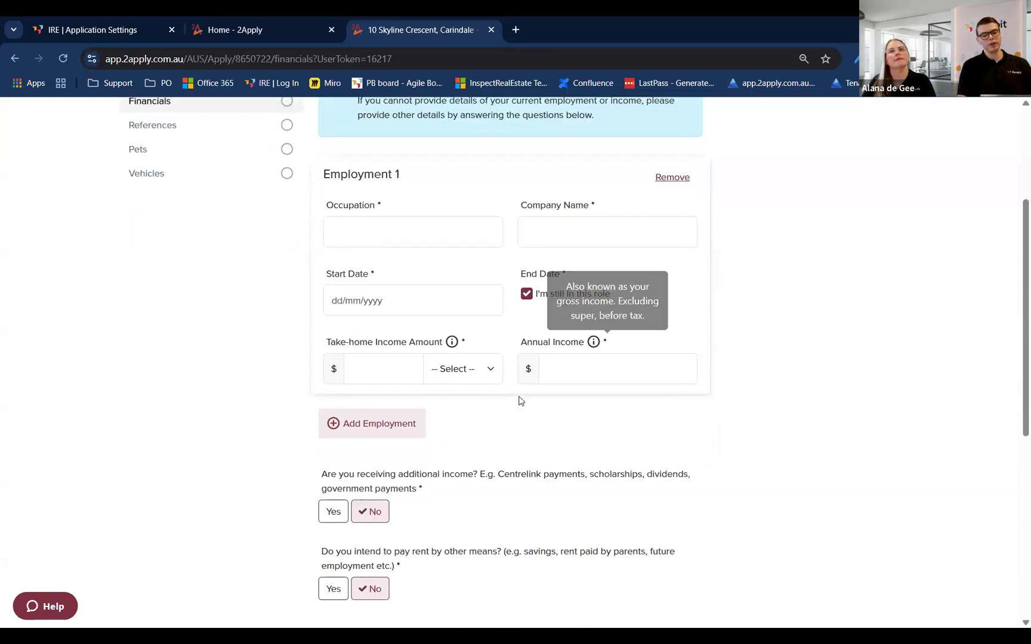
# - Answer Yes to receiving additional income, add an additional income entry, and review its fields and the Take-home Income Amount explanation
pyautogui.scroll(-2, 519, 401)
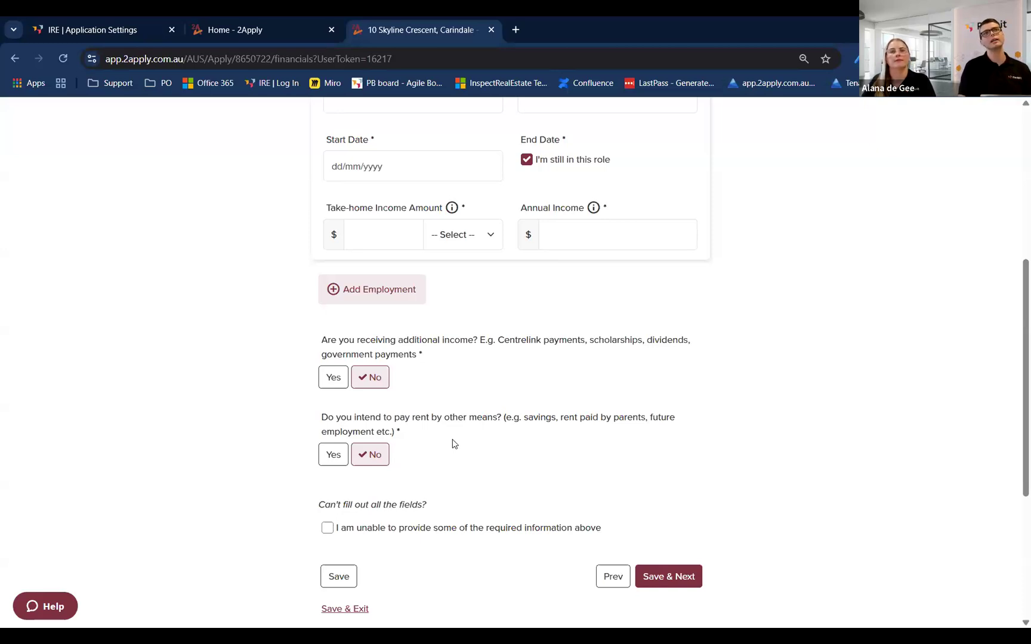
pyautogui.click(337, 385)
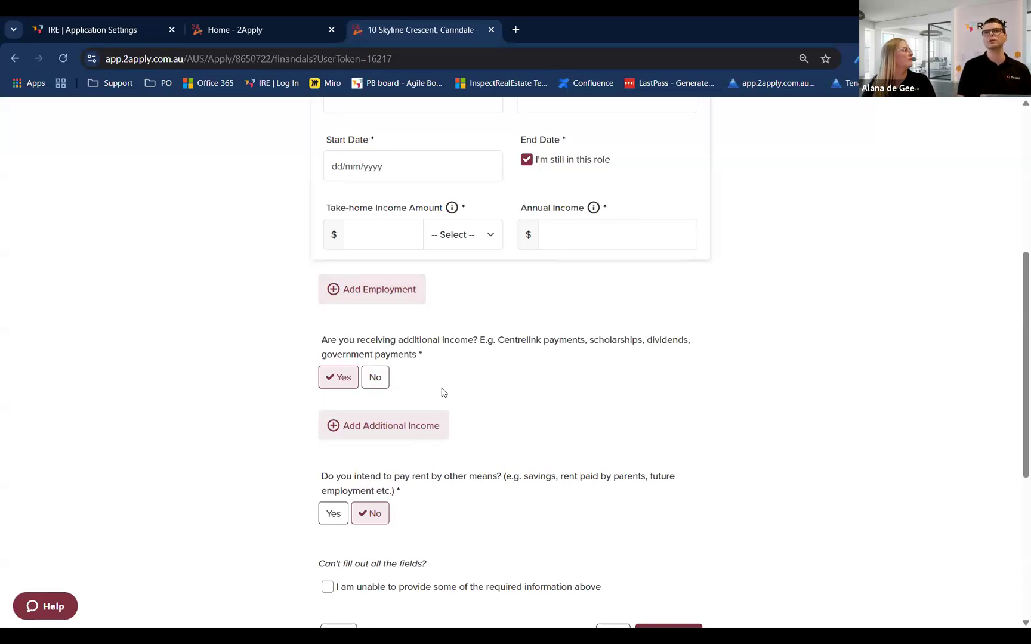
pyautogui.click(400, 425)
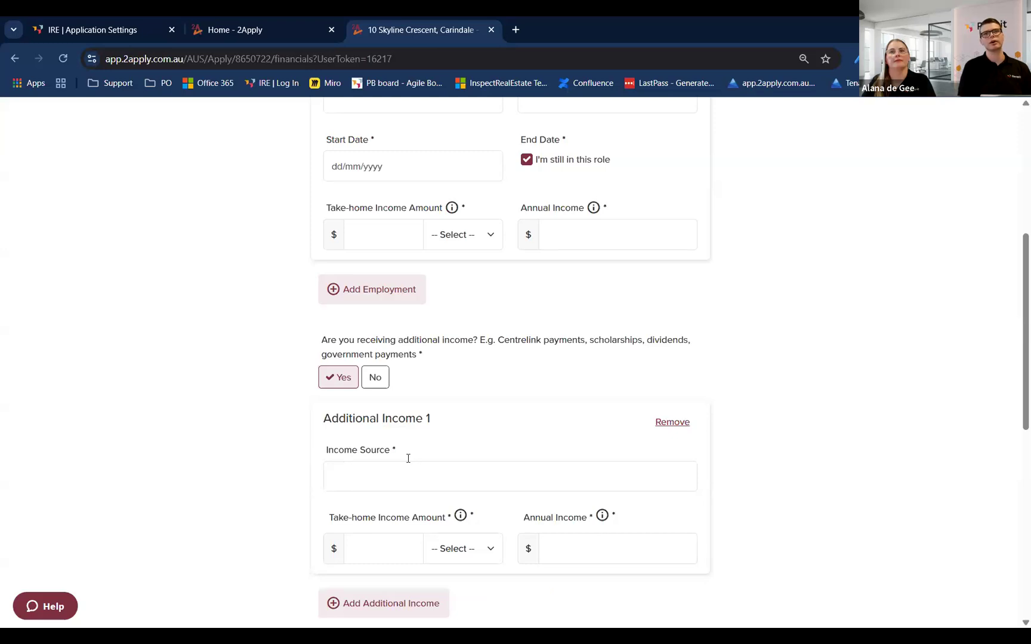
pyautogui.scroll(-1, 408, 460)
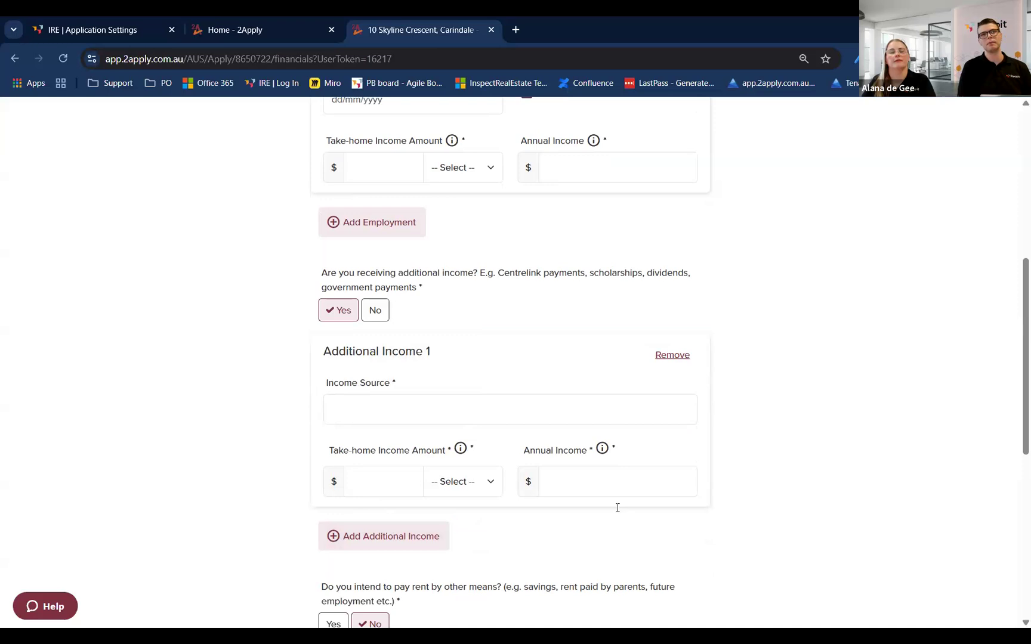
pyautogui.moveTo(461, 449)
pyautogui.scroll(-1, 459, 444)
pyautogui.scroll(-1, 459, 443)
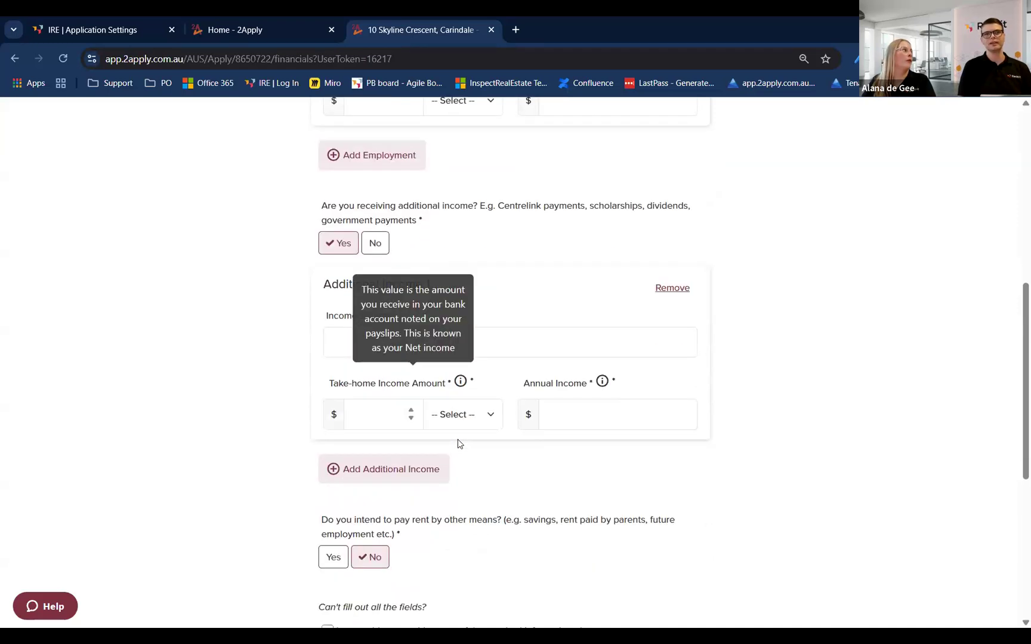
pyautogui.scroll(-1, 459, 444)
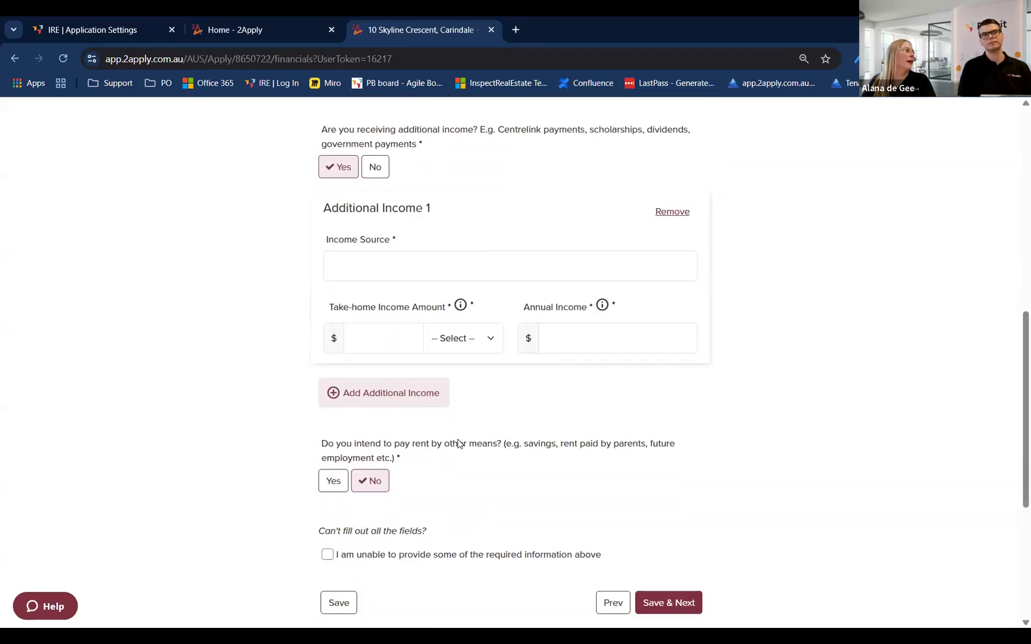
# - Answer Yes to paying rent by other means and activate the details field for additional income supporting the rent
pyautogui.scroll(-2, 456, 443)
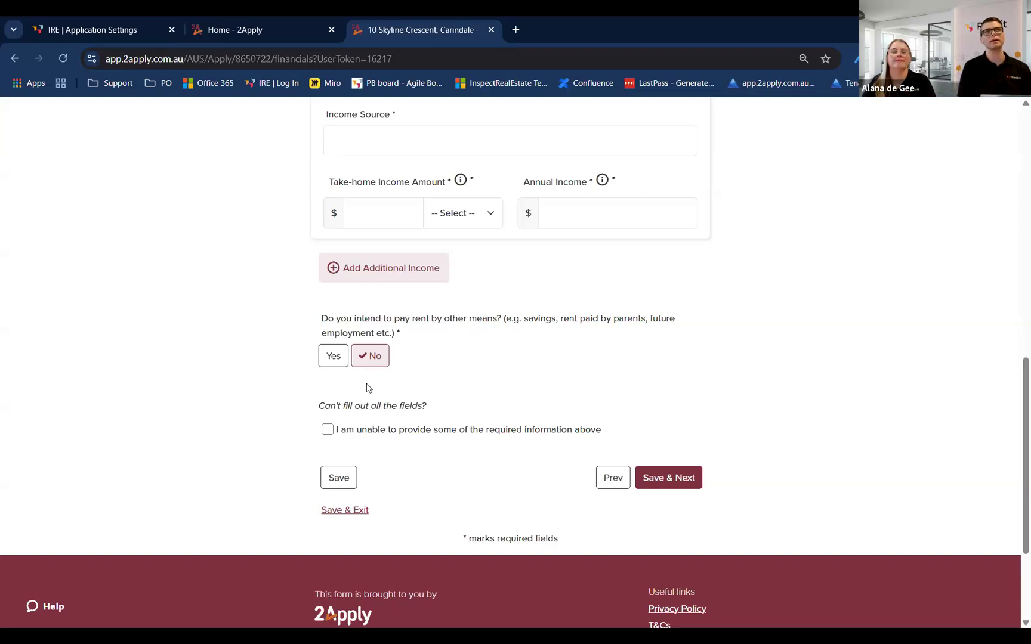
pyautogui.click(332, 357)
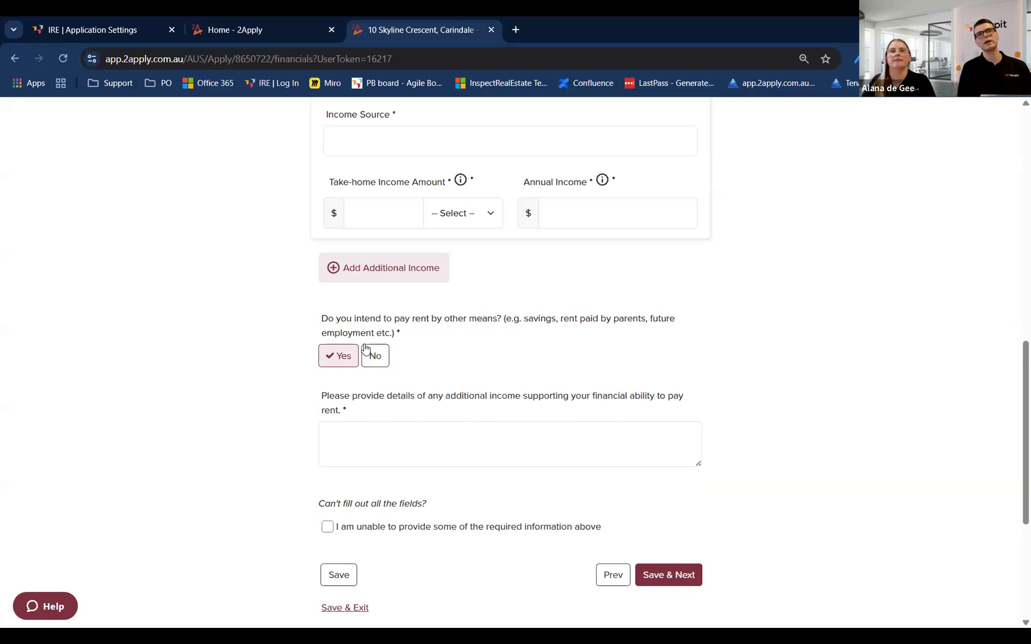
pyautogui.click(373, 439)
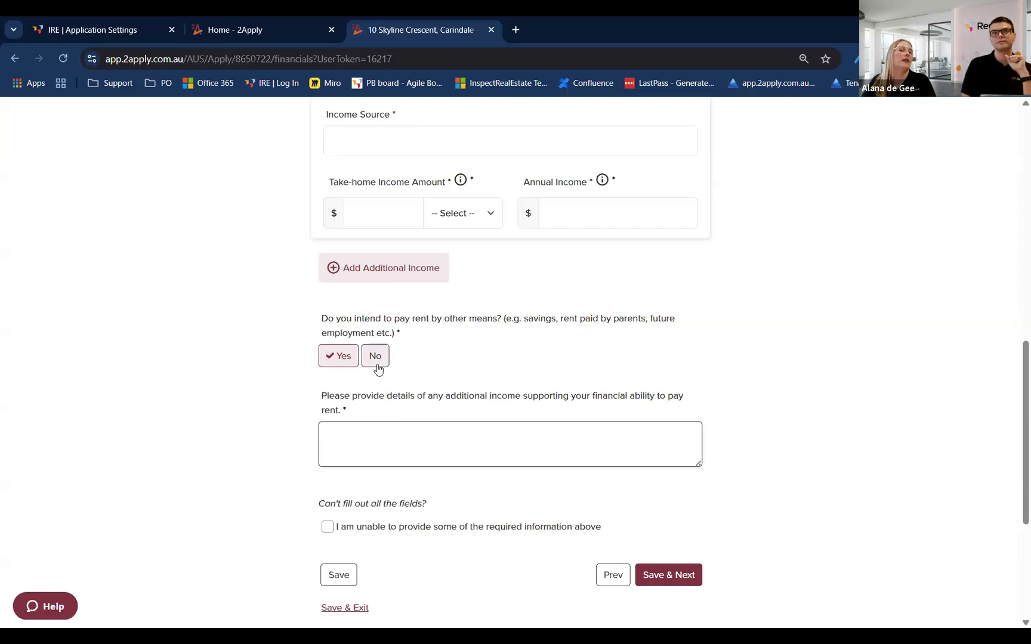
# - Review the Financials section again, from the Employment 1 fields through additional income to the question about other means of paying rent
pyautogui.scroll(2, 378, 369)
pyautogui.scroll(4, 379, 368)
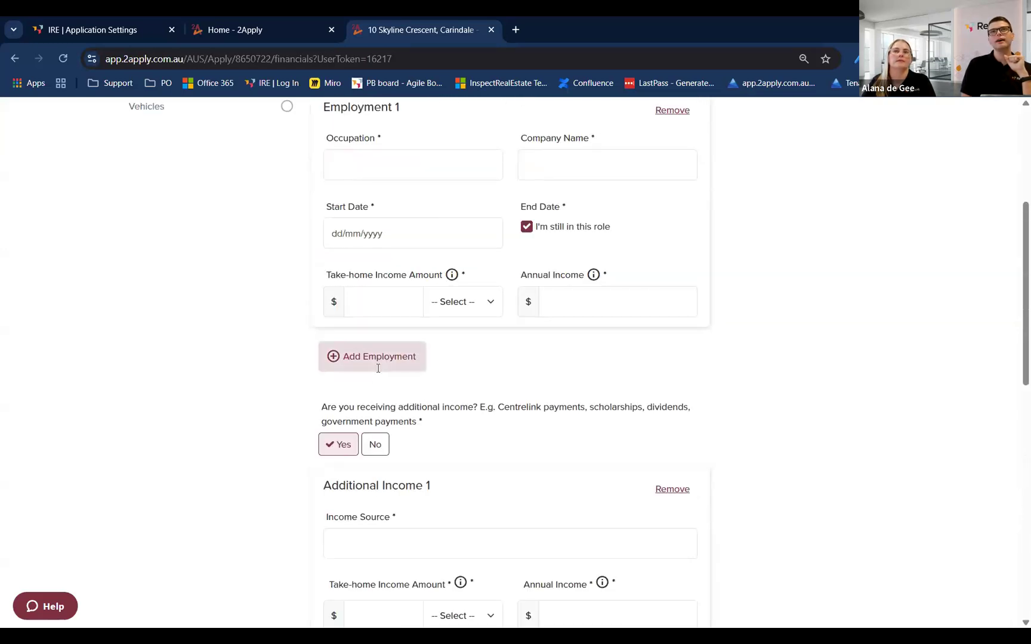
pyautogui.scroll(2, 378, 374)
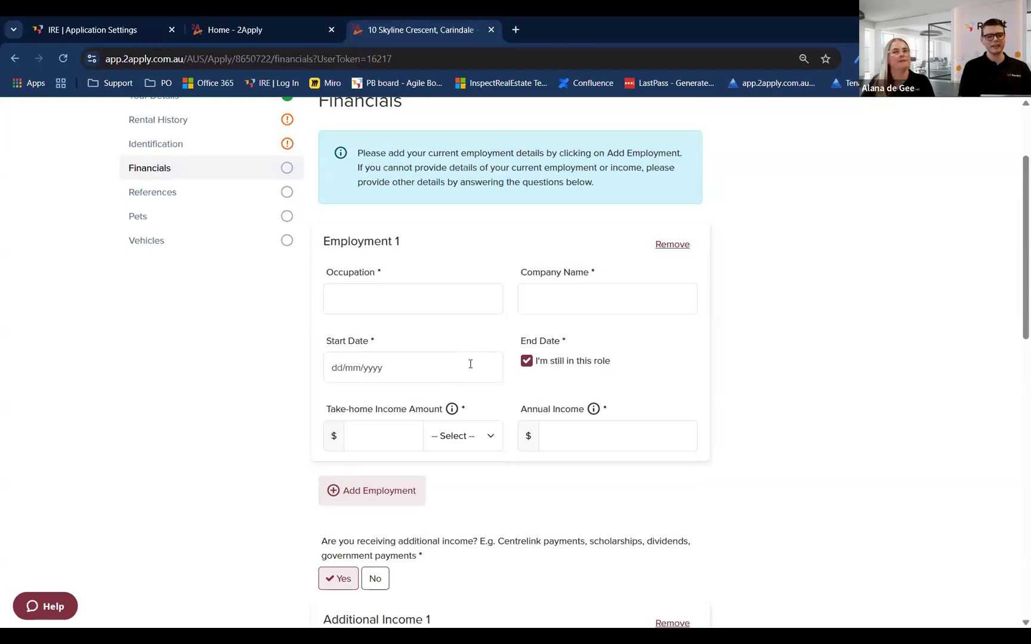
pyautogui.scroll(-2, 470, 364)
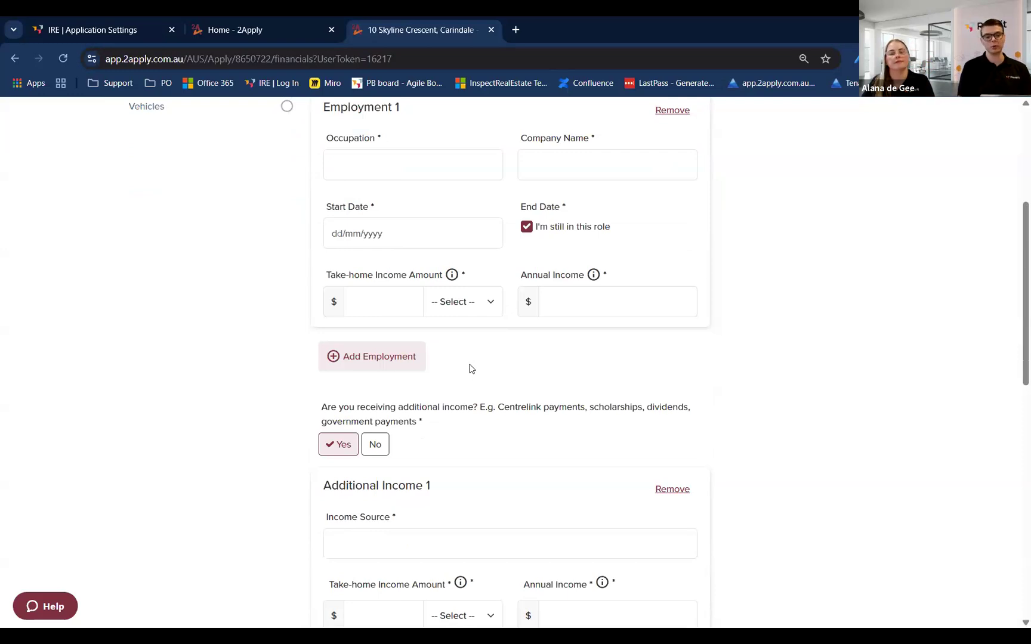
pyautogui.scroll(-7, 469, 369)
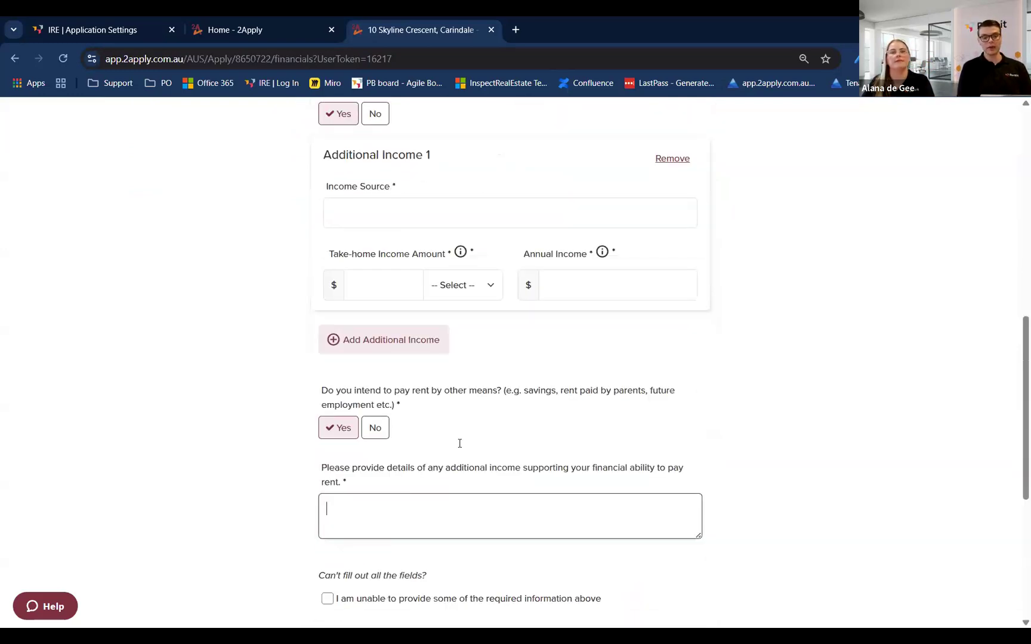
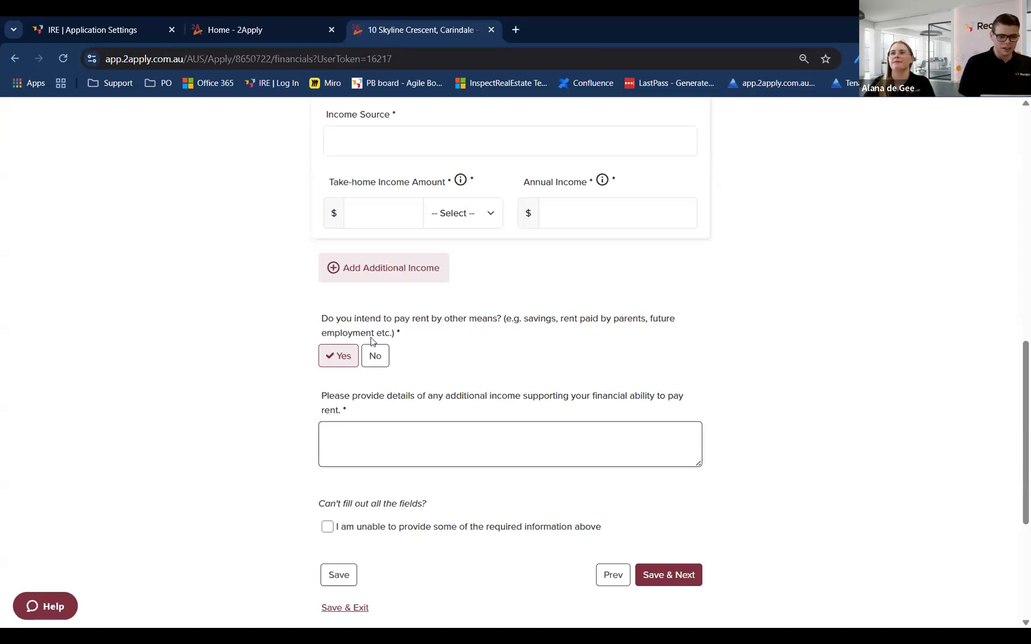
pyautogui.scroll(-1, 378, 340)
pyautogui.scroll(-2, 376, 345)
pyautogui.scroll(8, 382, 345)
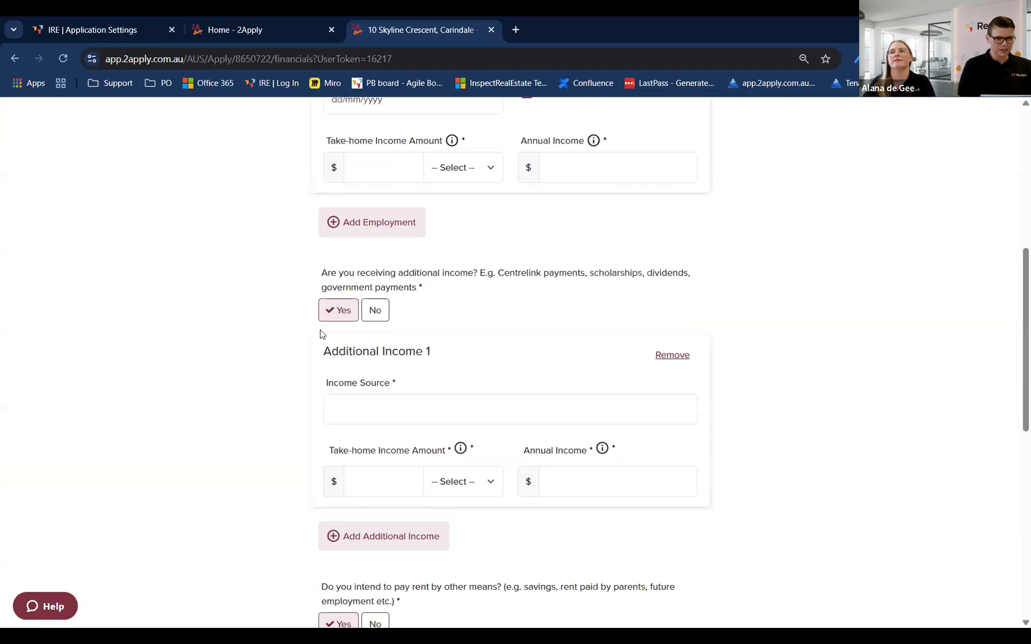
# - Examine the referee requirements in the References section and the Pet 1 type and optional description fields in the Pets section
pyautogui.scroll(7, 220, 322)
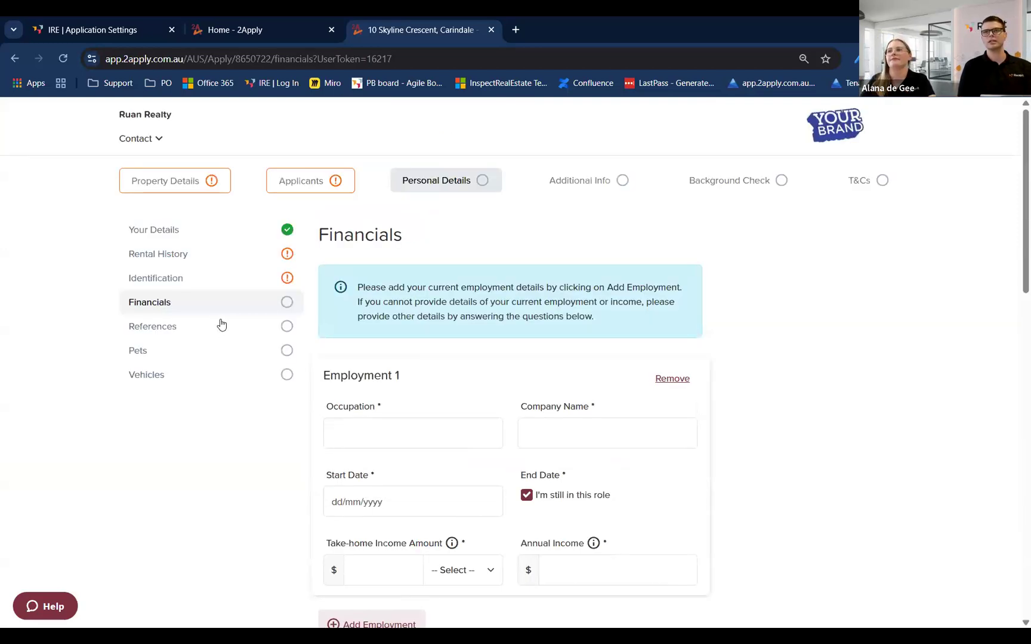
pyautogui.click(175, 331)
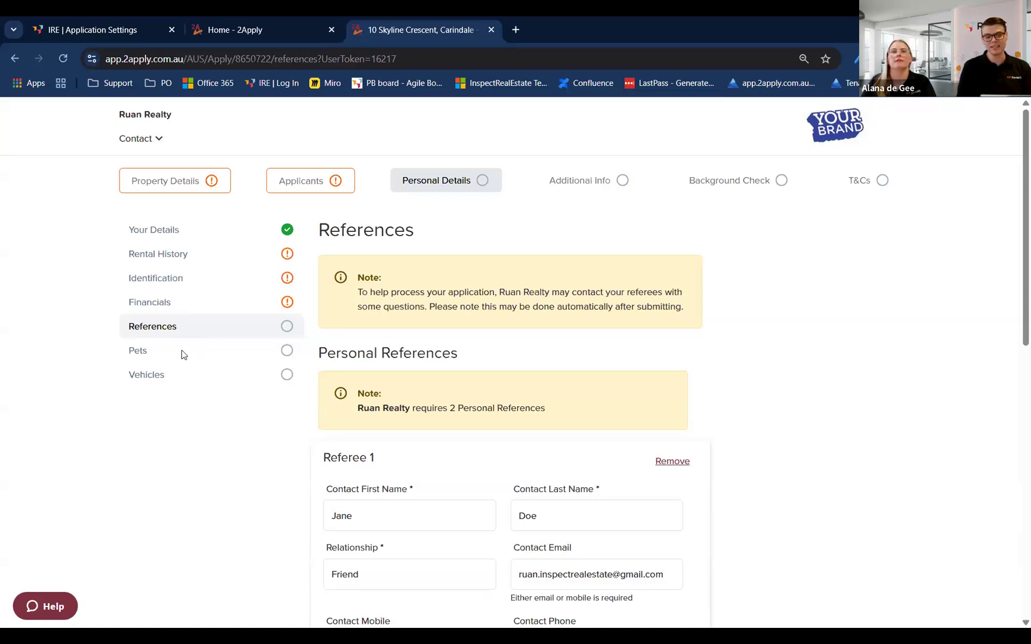
pyautogui.click(181, 355)
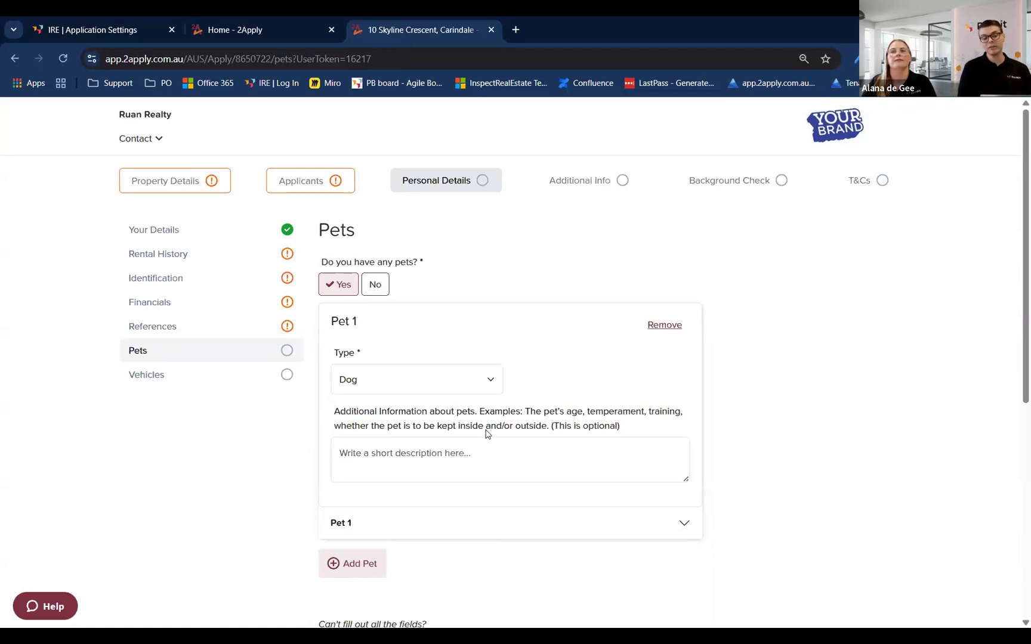
pyautogui.scroll(-1, 483, 423)
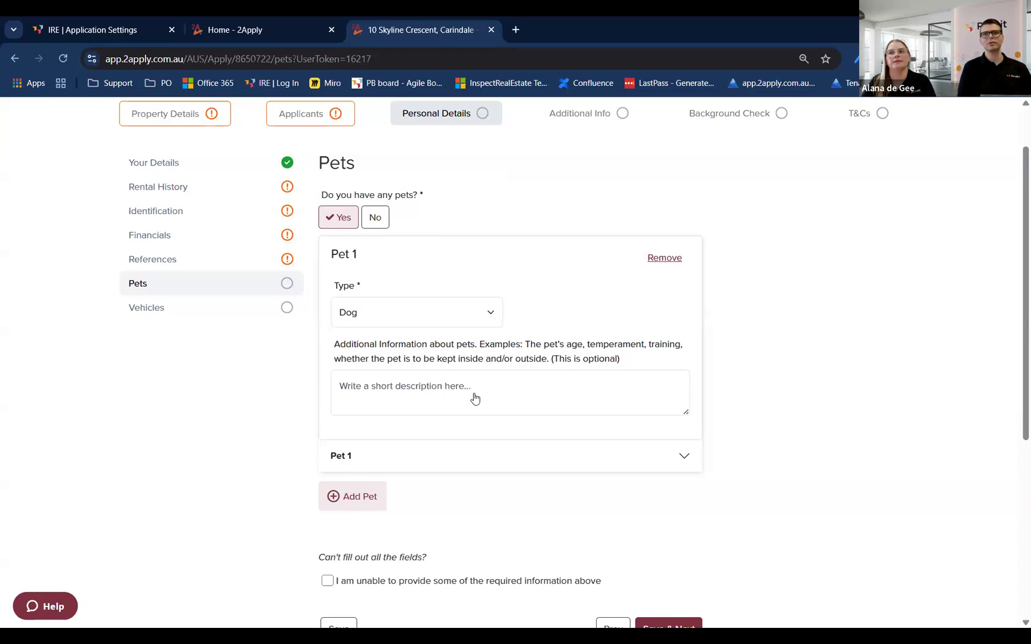
pyautogui.scroll(-1, 475, 397)
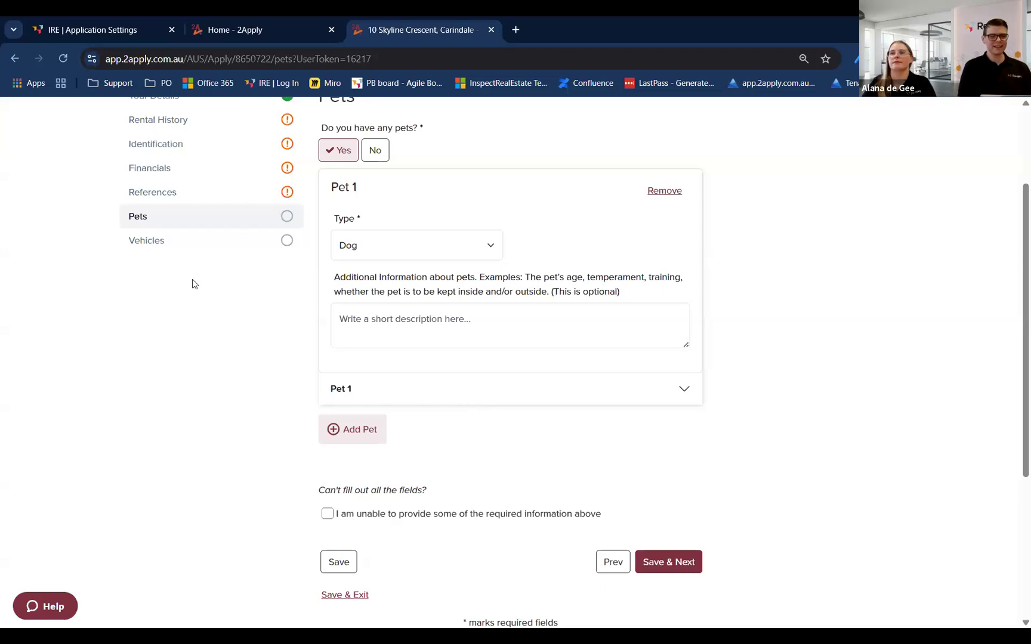
# - Open the Vehicles section and view the available vehicle types for Vehicle 1, keeping Car selected
pyautogui.scroll(-1, 192, 291)
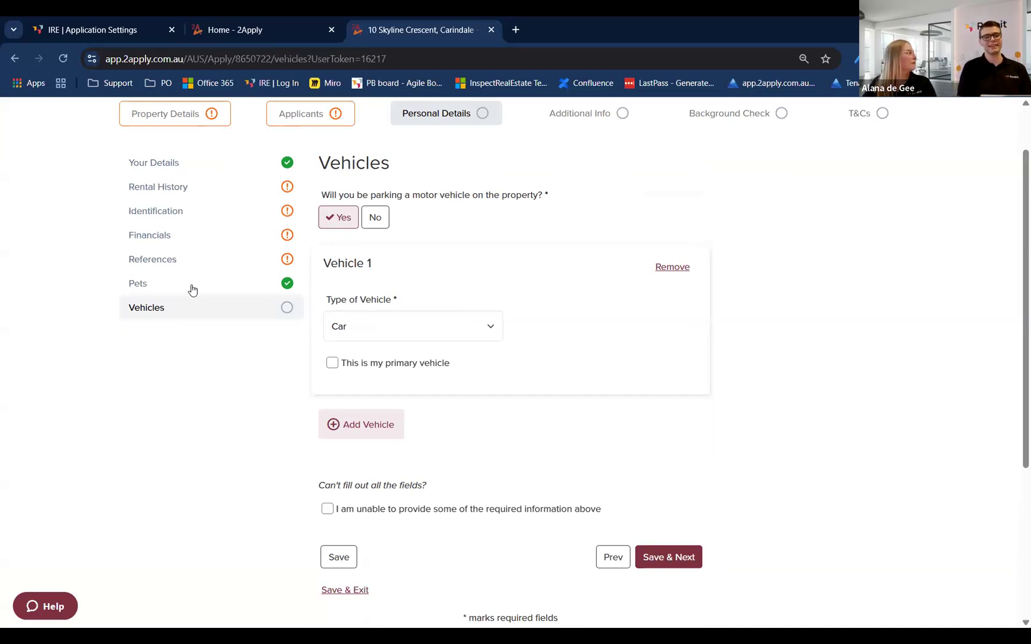
pyautogui.click(379, 329)
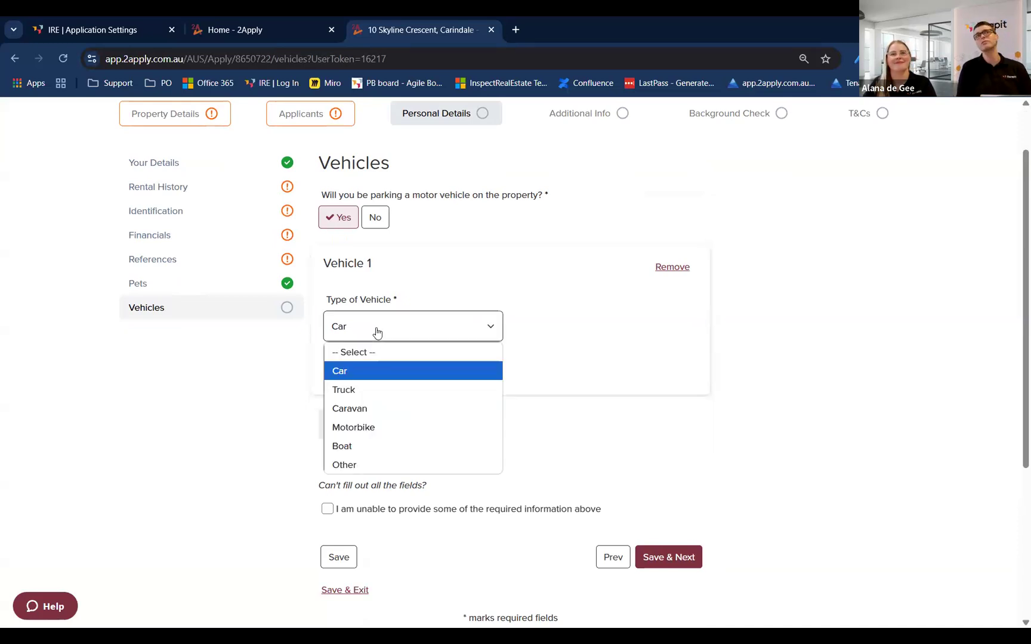
pyautogui.click(407, 326)
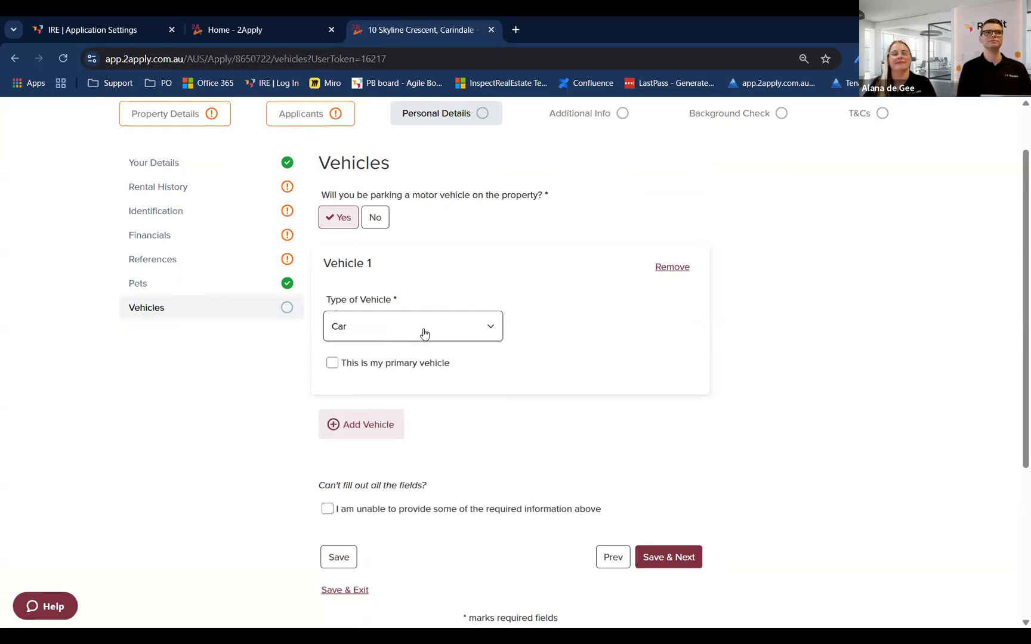
# - Look over the required monies in Additional Info and read through the Terms and Conditions in the T&Cs section
pyautogui.scroll(1, 438, 362)
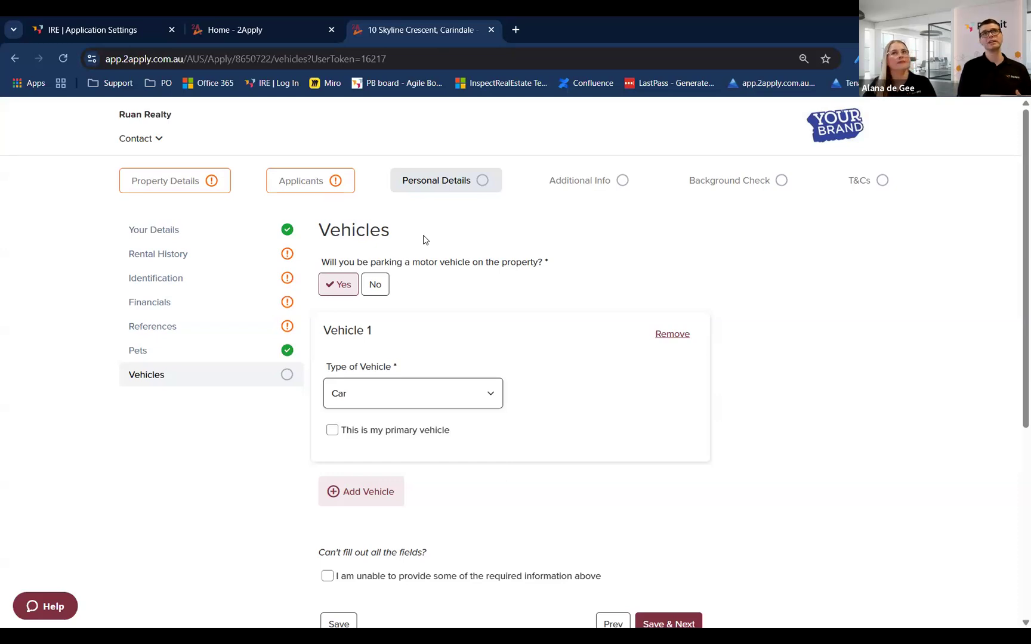
pyautogui.click(578, 188)
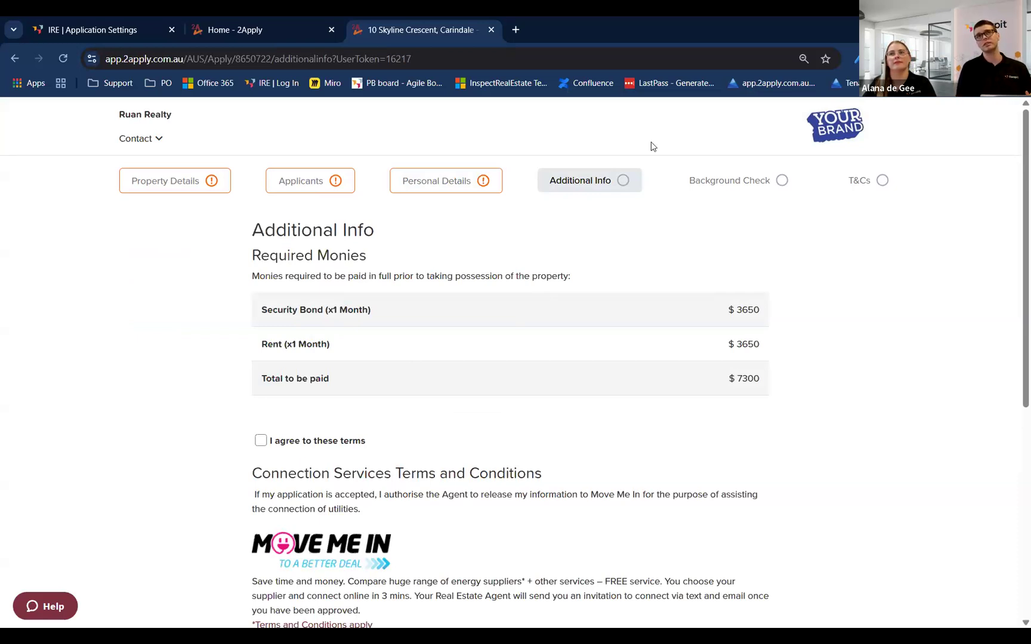
pyautogui.click(857, 183)
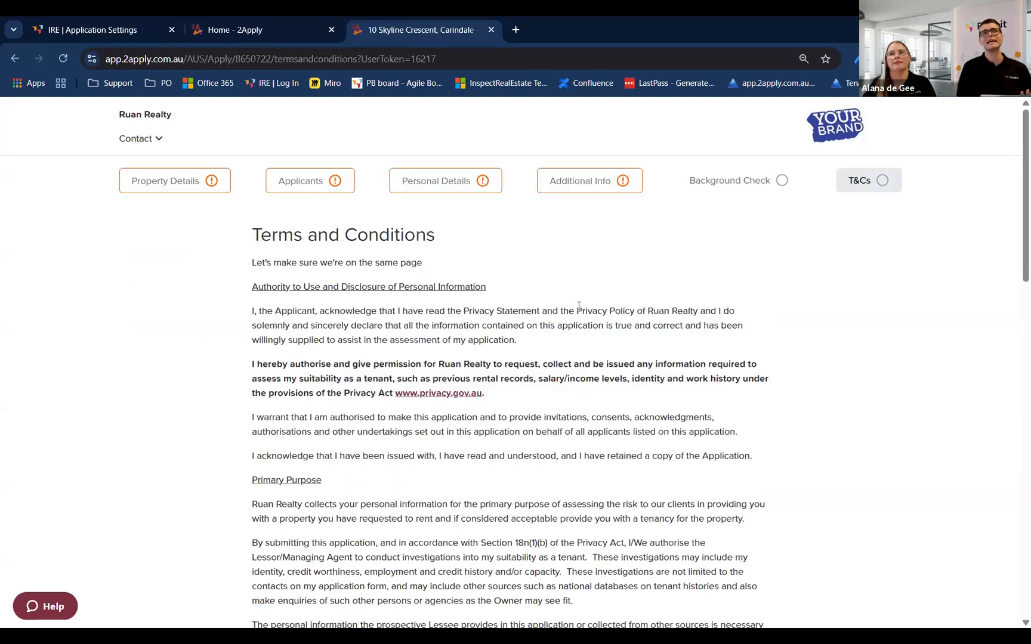
pyautogui.scroll(-3, 549, 319)
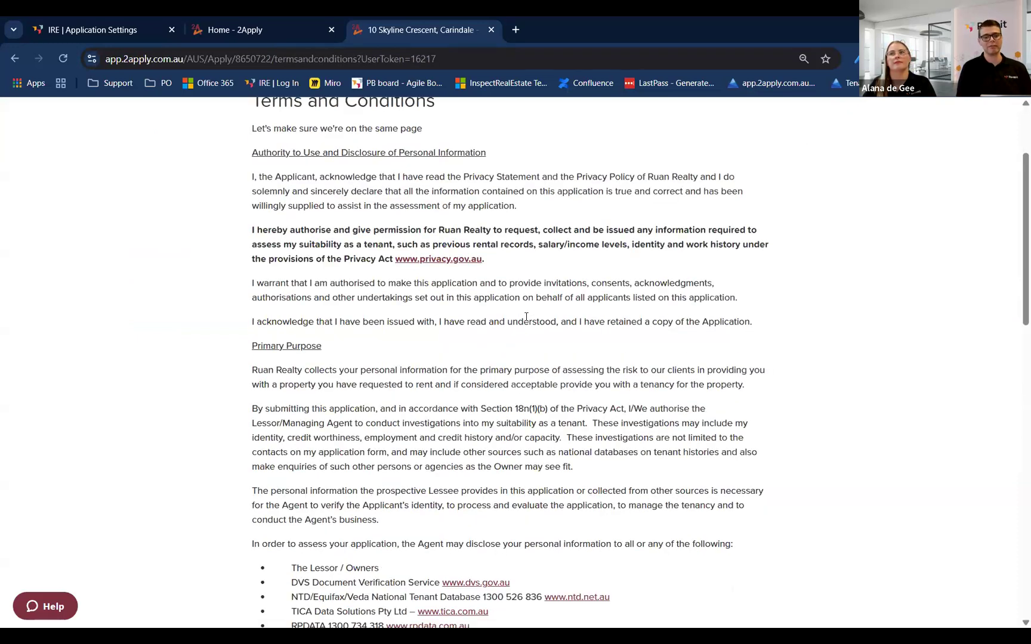
pyautogui.scroll(-5, 527, 317)
pyautogui.scroll(8, 526, 317)
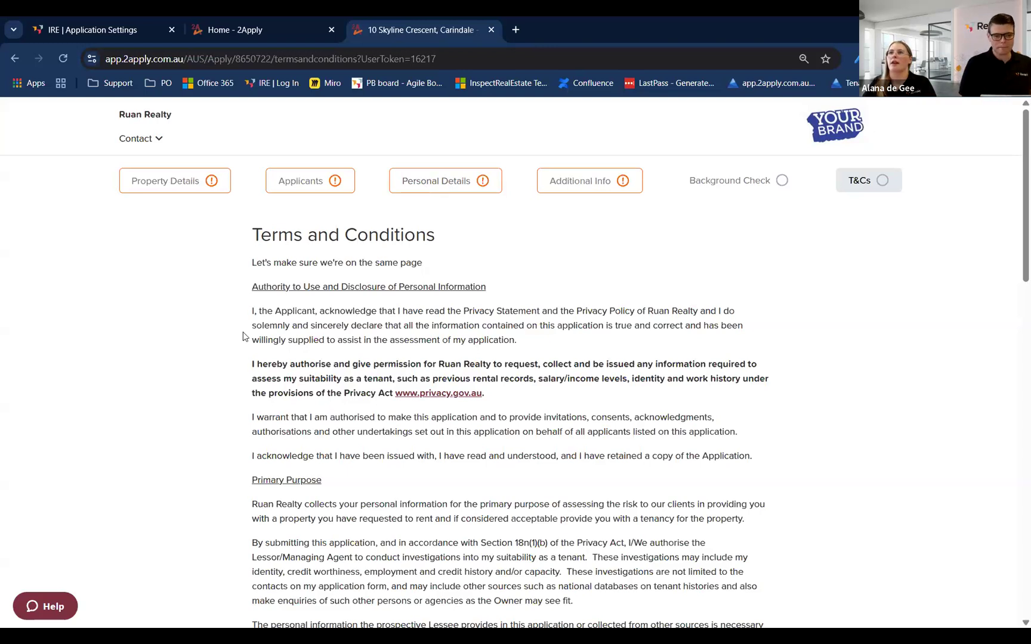
# - Return to Identification under Personal Details, tick the option for being unable to provide required information, and activate its explanation field
pyautogui.click(413, 181)
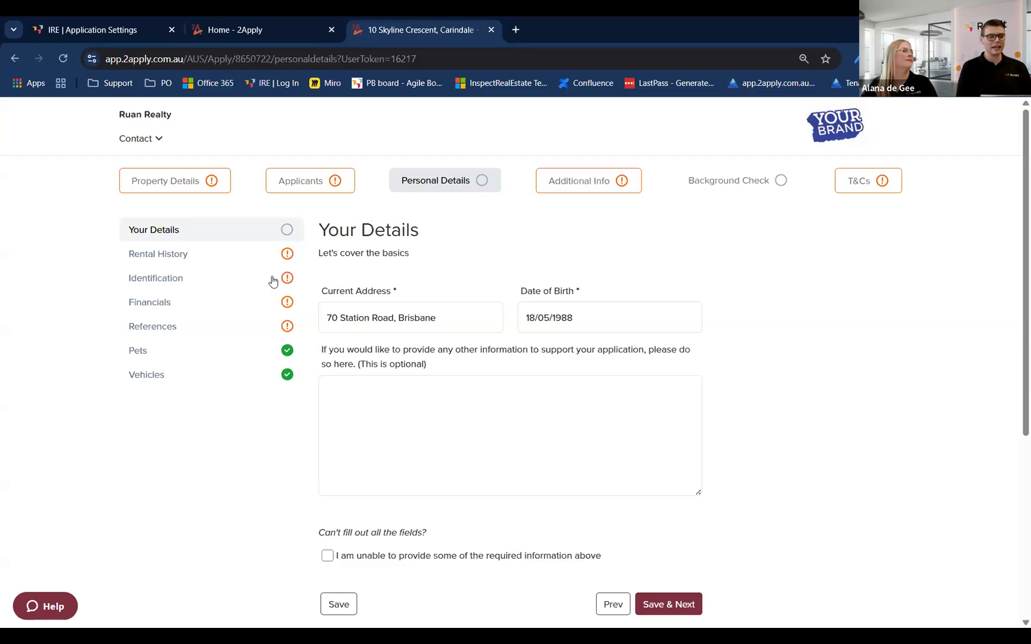
pyautogui.click(192, 285)
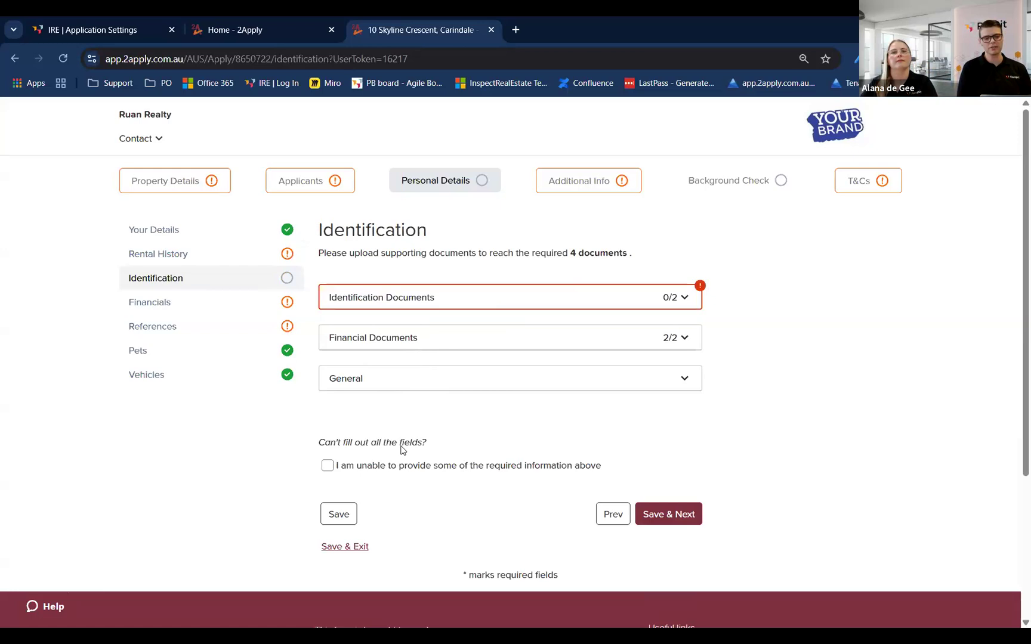
pyautogui.click(424, 465)
pyautogui.scroll(-1, 392, 523)
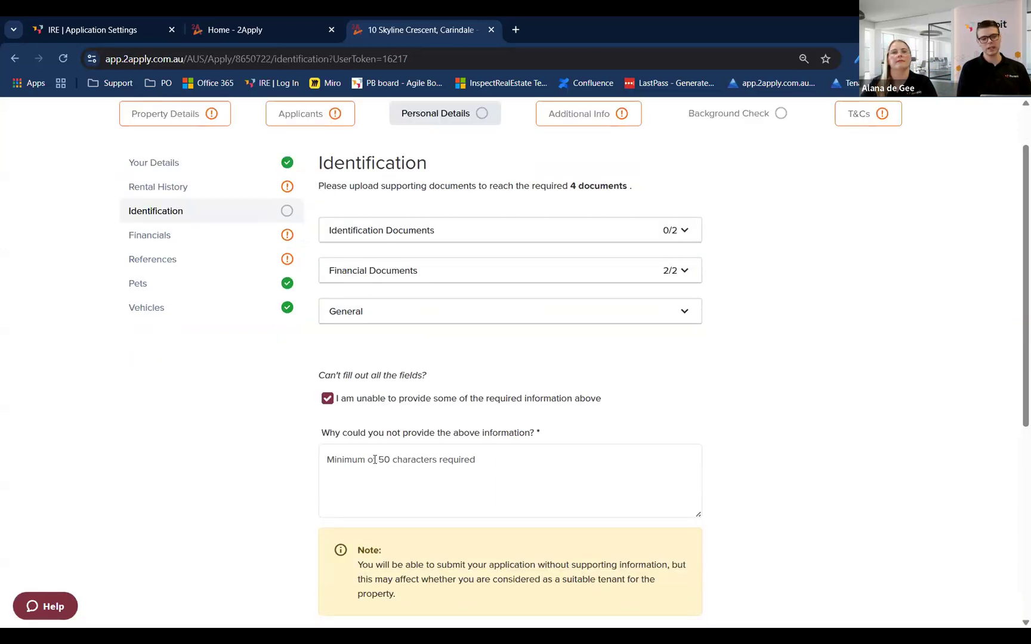
pyautogui.click(398, 464)
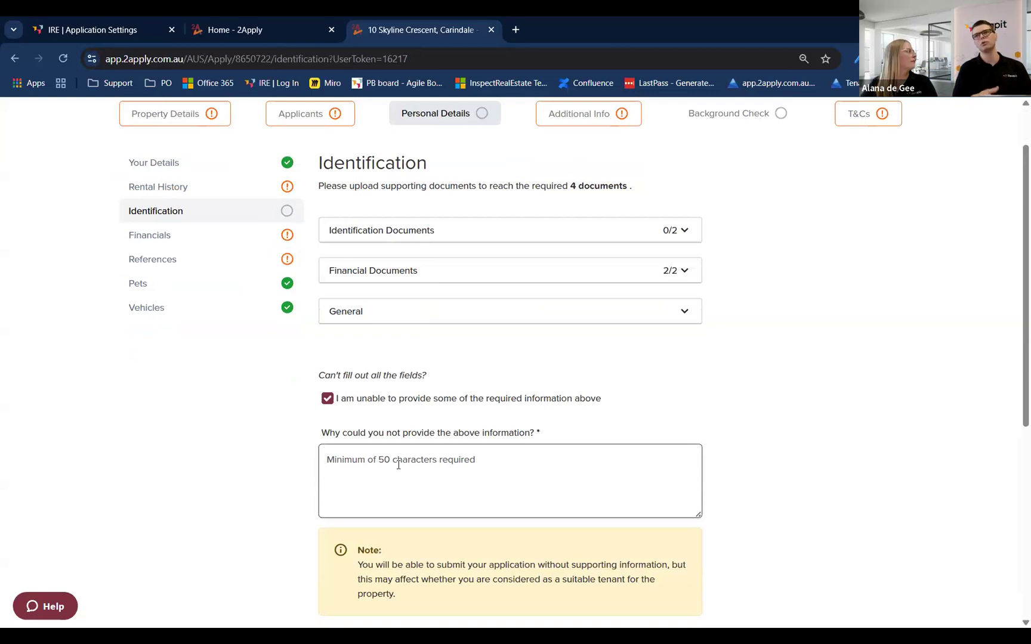